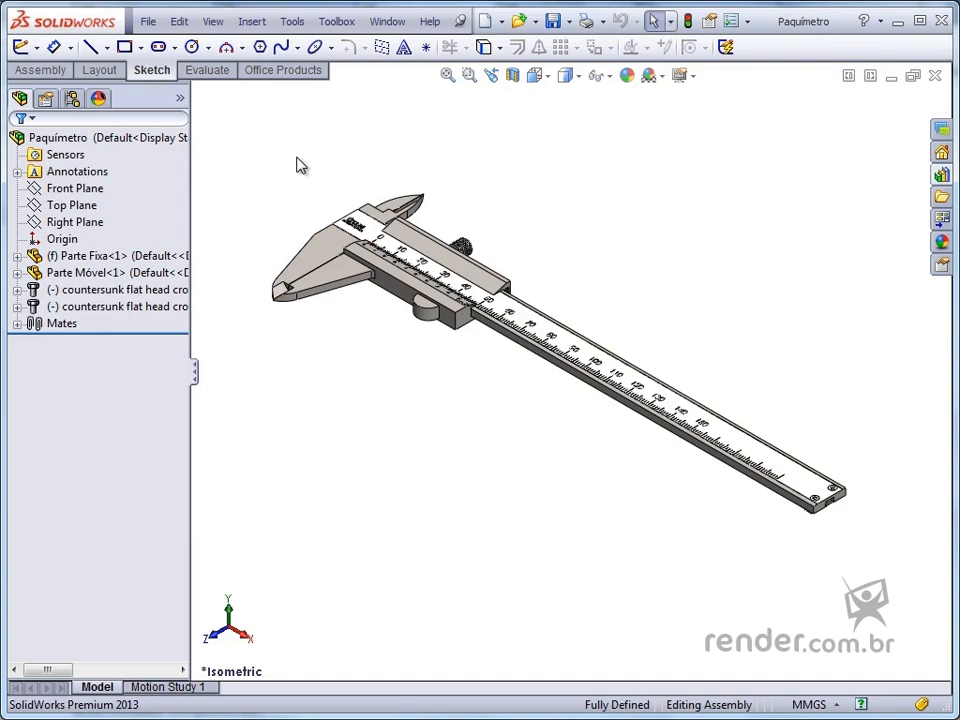
Step: Review the Paquímetro assembly's configurations and the Distance2 mate between the fixed and movable jaws
click(73, 99)
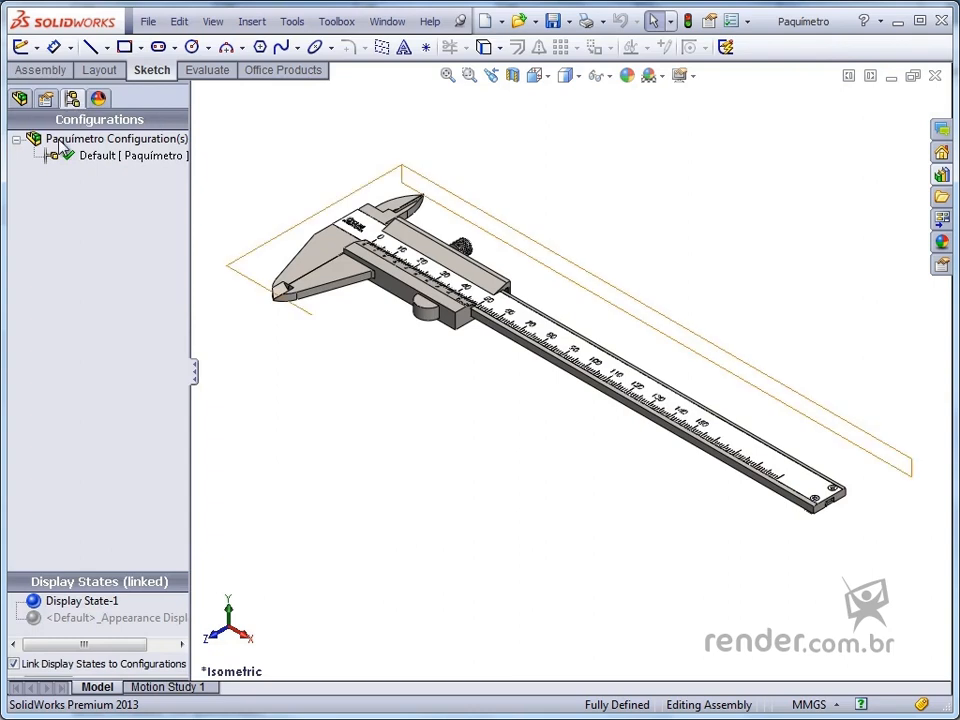
click(60, 142)
click(100, 158)
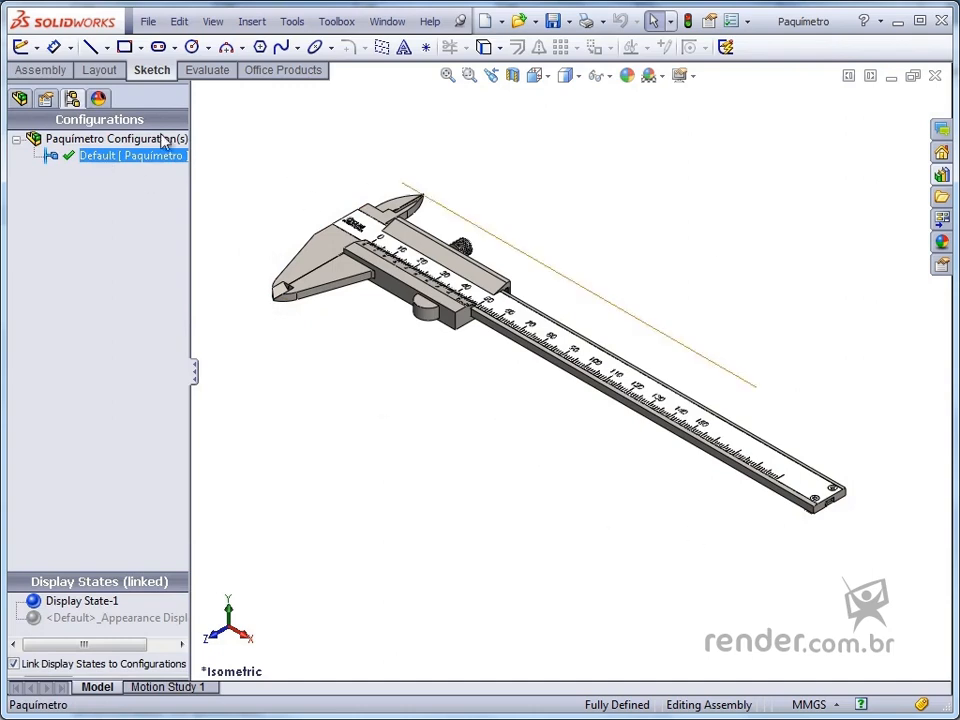
click(20, 100)
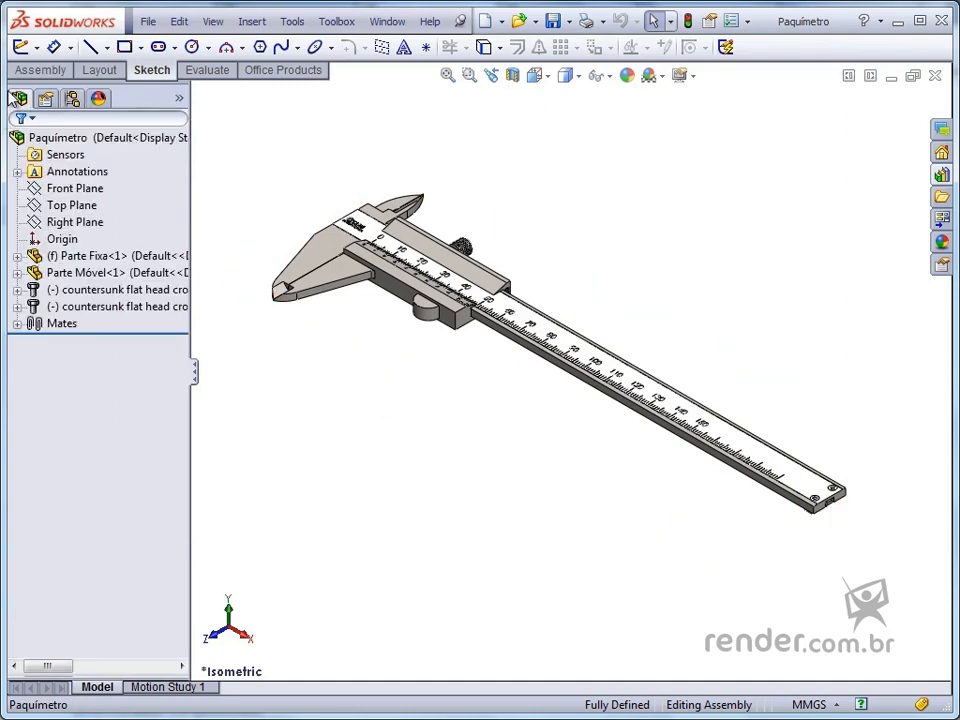
click(16, 324)
click(118, 477)
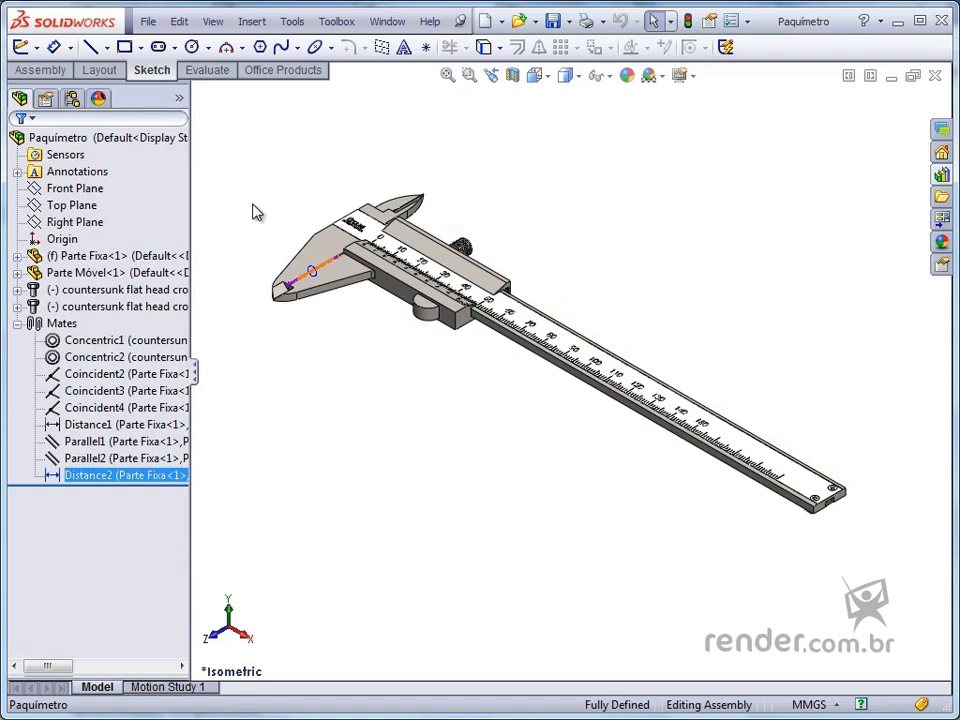
Step: Add an assembly configuration named "Posição Inicial"
click(72, 98)
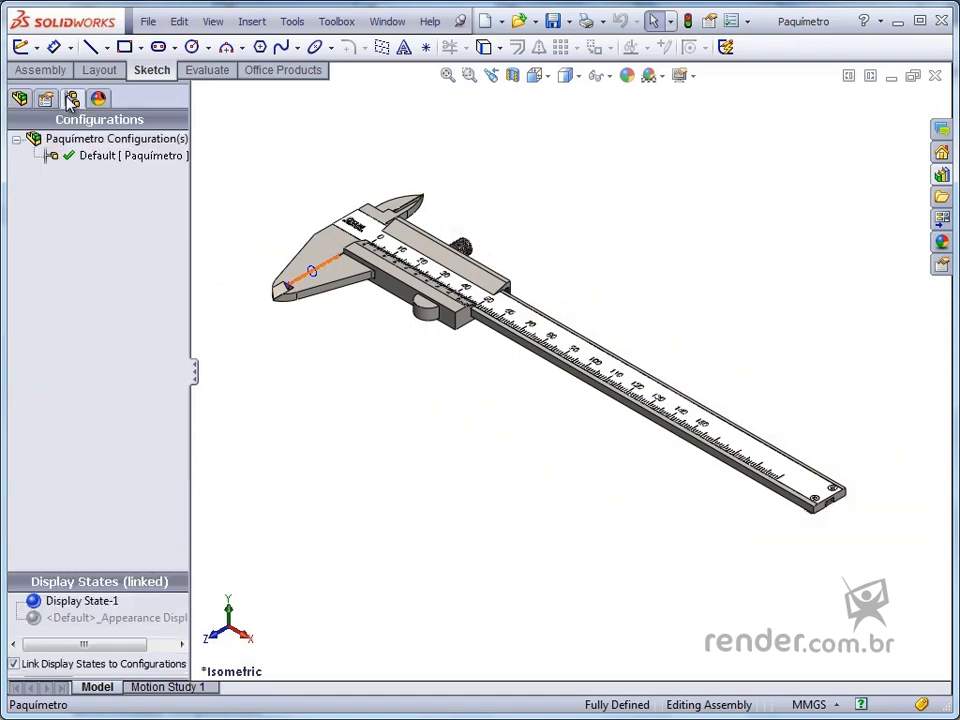
right_click(65, 146)
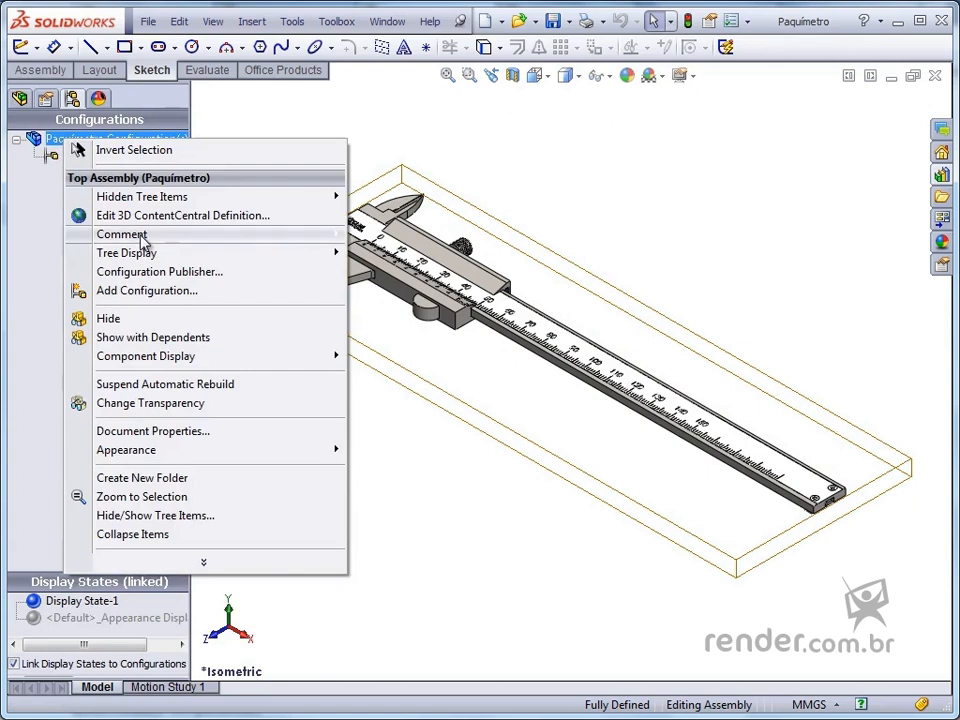
click(150, 290)
text(Posi)
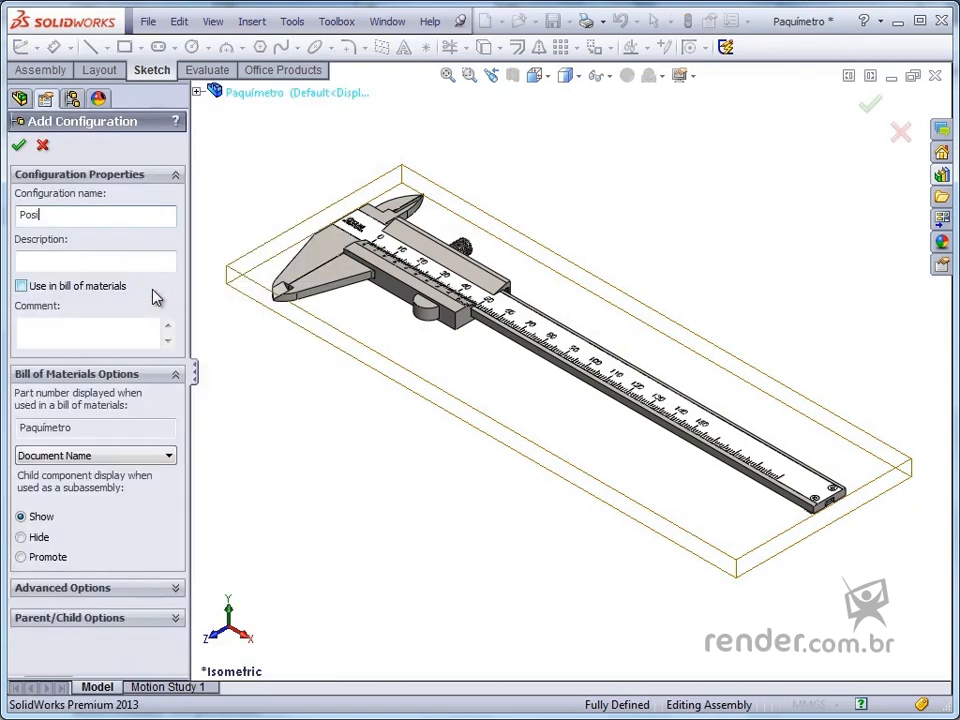
text(ção Inicial)
click(19, 145)
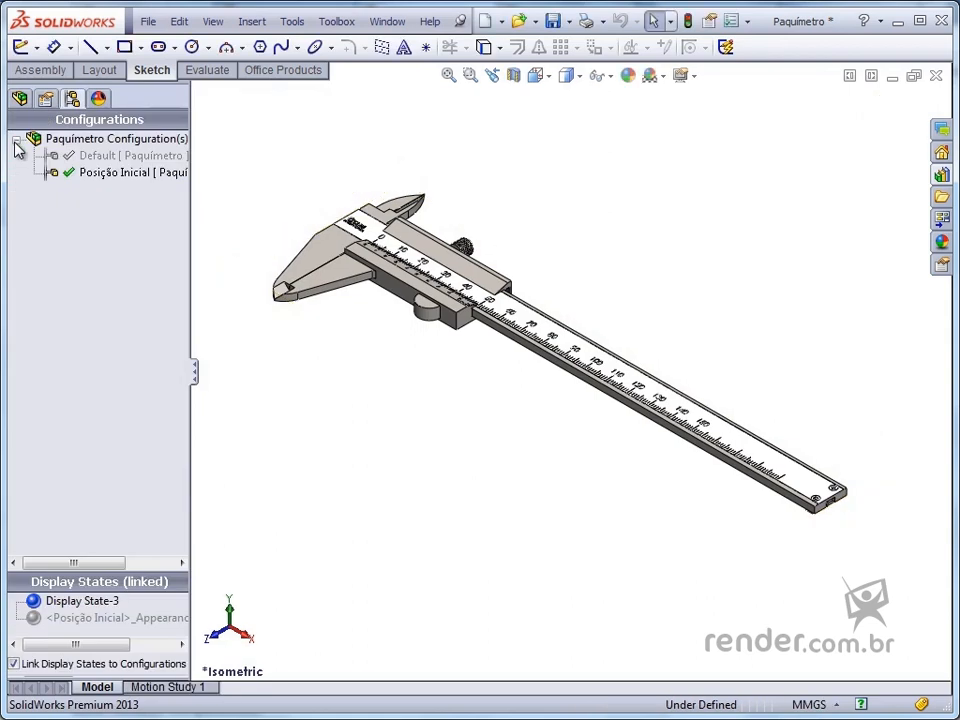
Step: Add a second assembly configuration named "Posição 50 mm" and make it active
right_click(100, 142)
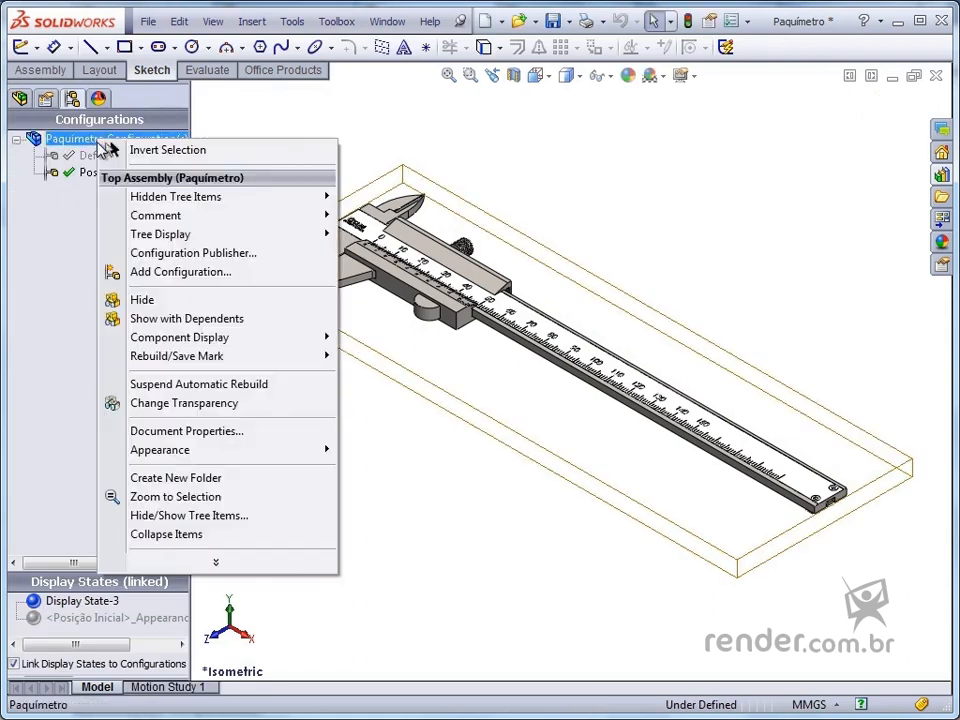
click(157, 278)
text(P)
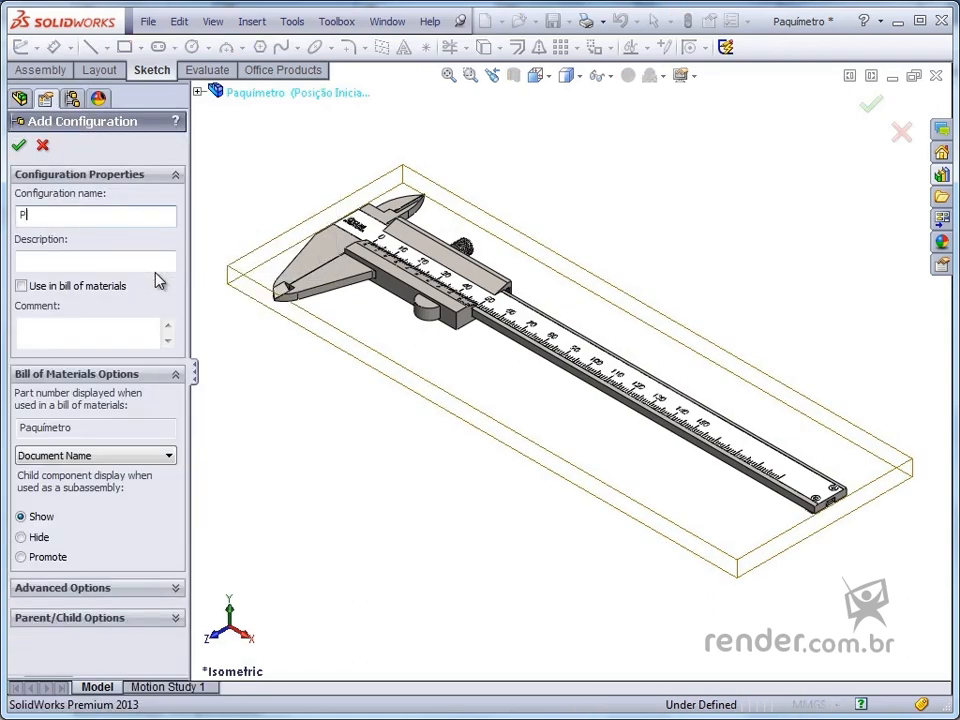
text(osição 50 mm)
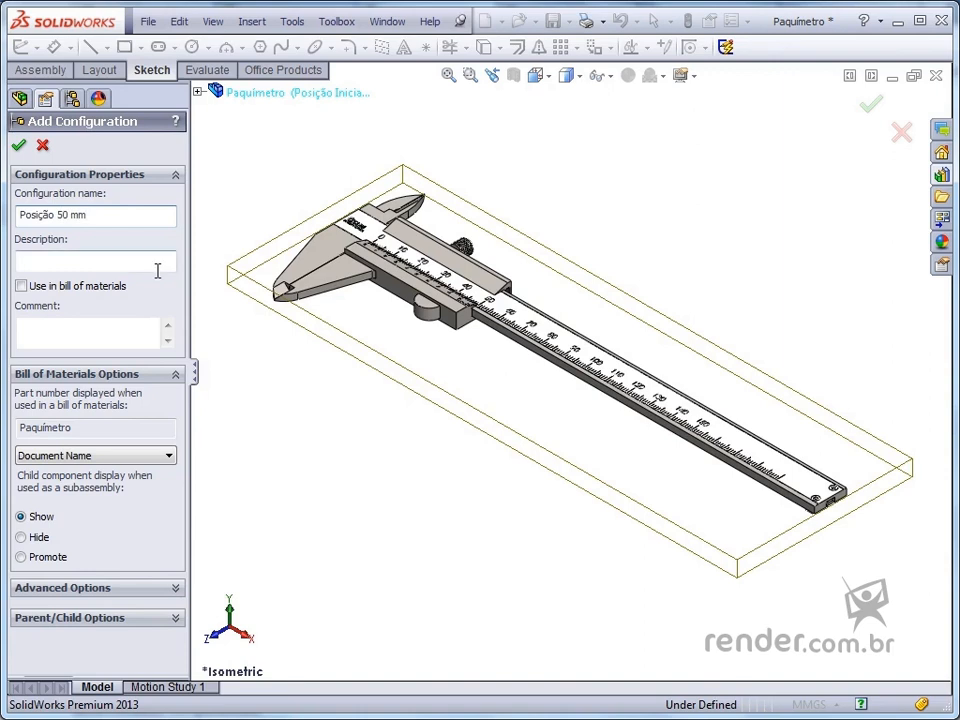
click(18, 145)
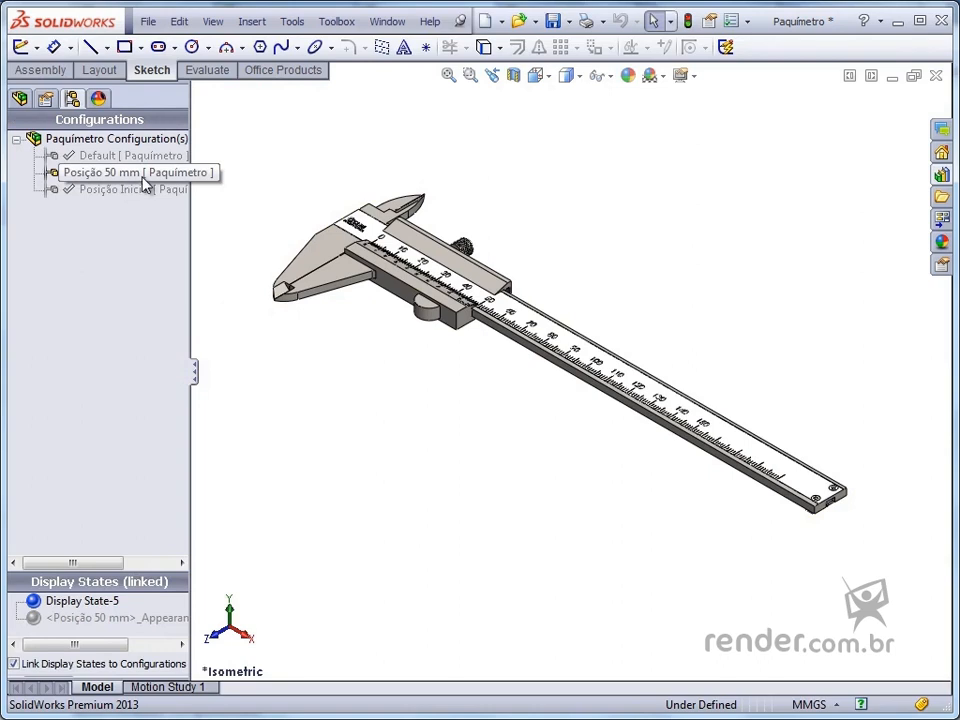
double_click(80, 173)
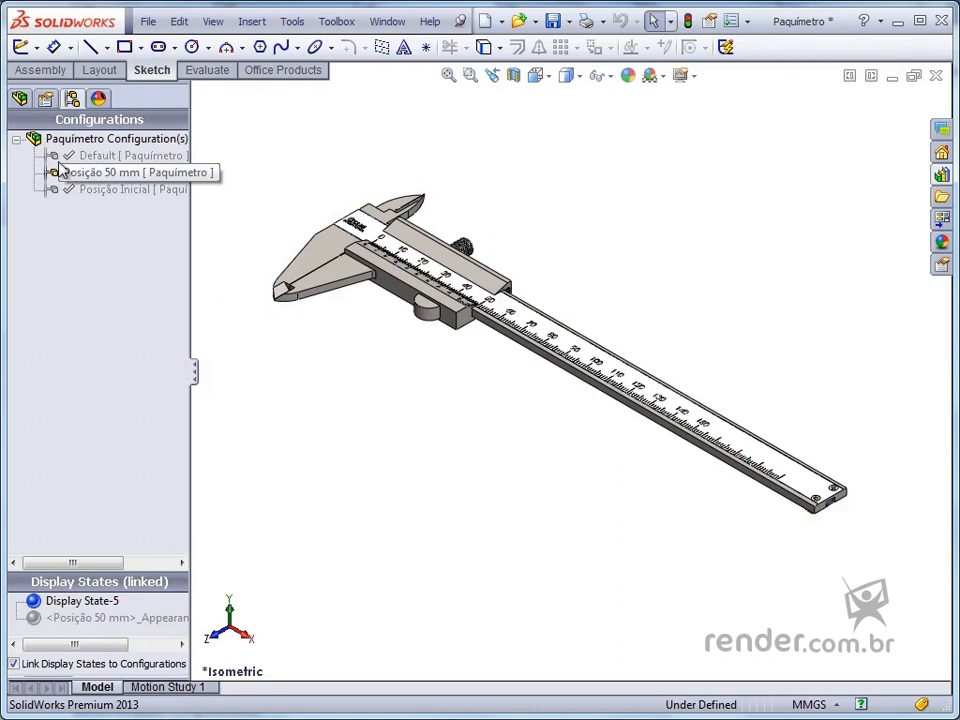
Step: Add a 50 mm distance mate between the inner jaw edges of Parte Móvel and Parte Fixa, forcing it to solve
click(20, 98)
click(55, 71)
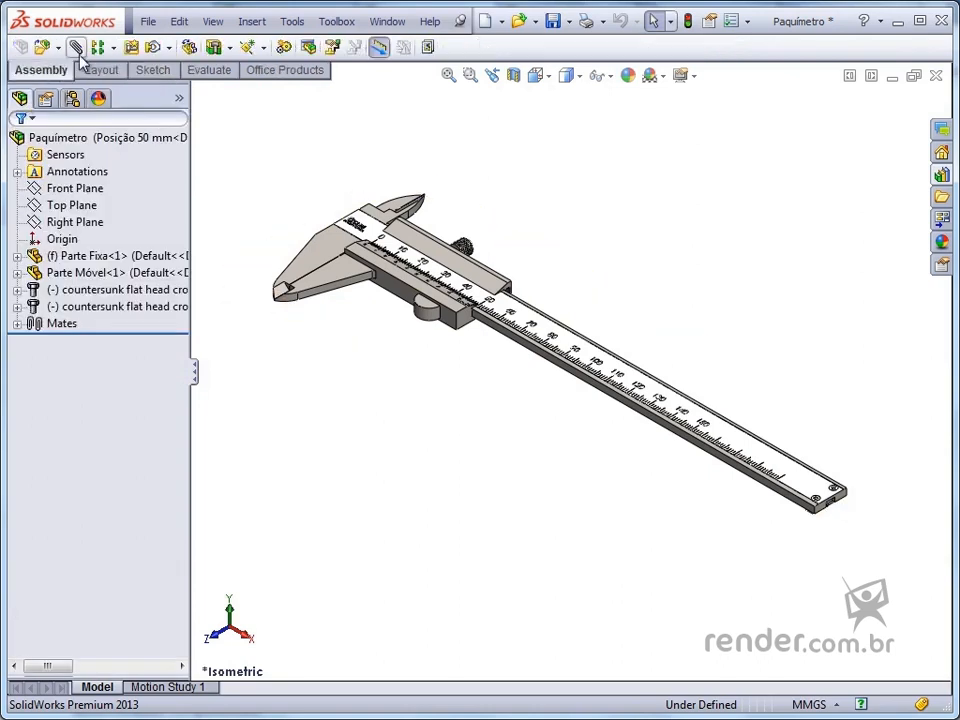
click(75, 48)
scroll(295, 240, down, 4)
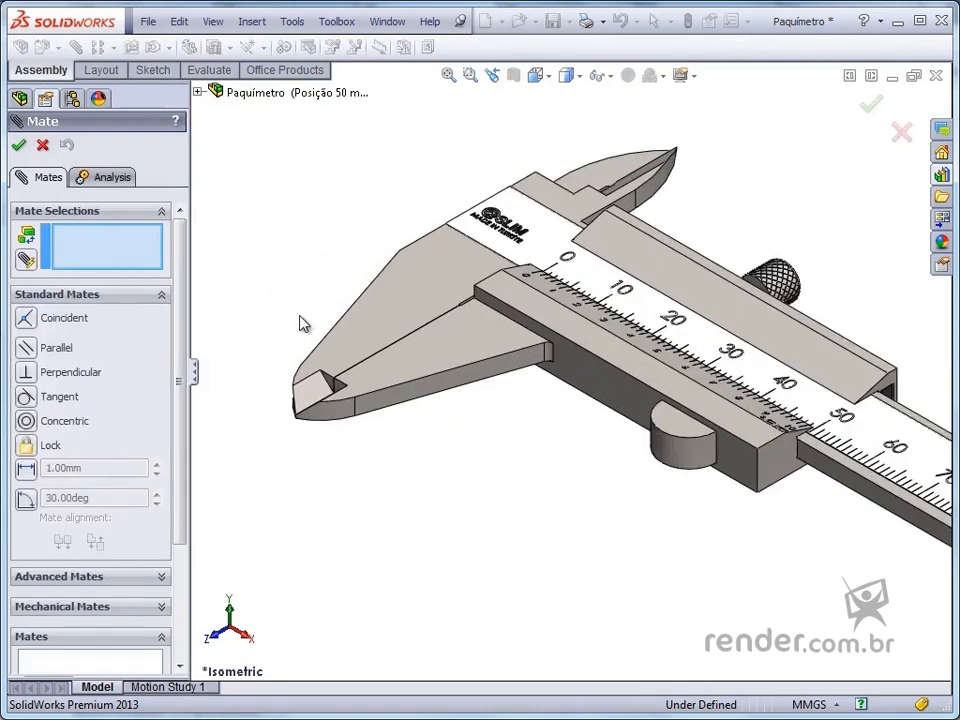
scroll(305, 320, down, 3)
click(495, 379)
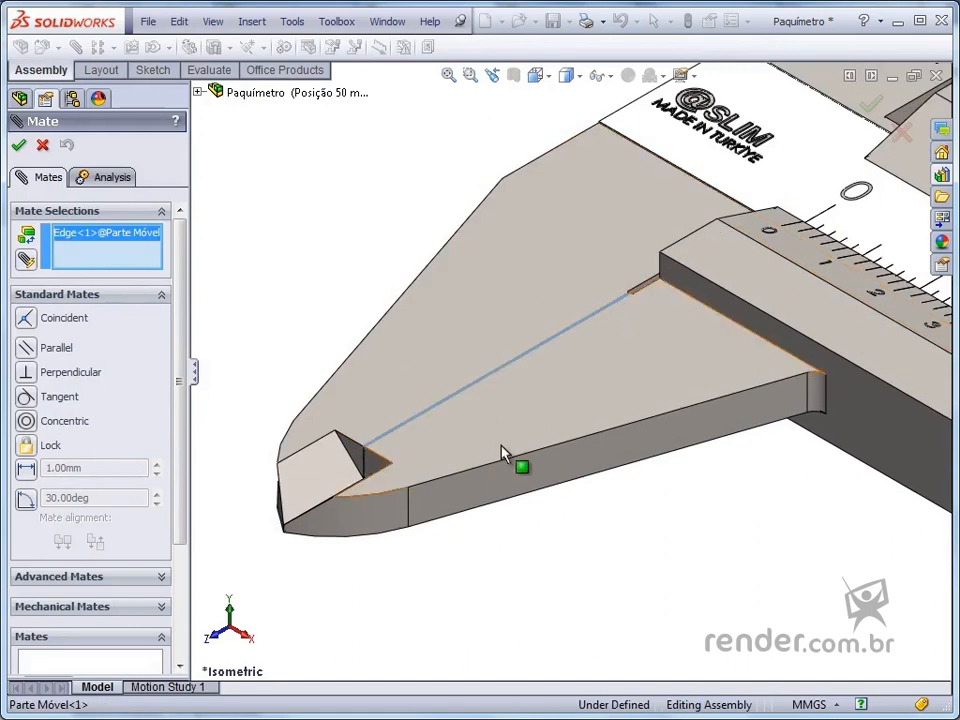
middle_drag(510, 454, 489, 446)
click(450, 430)
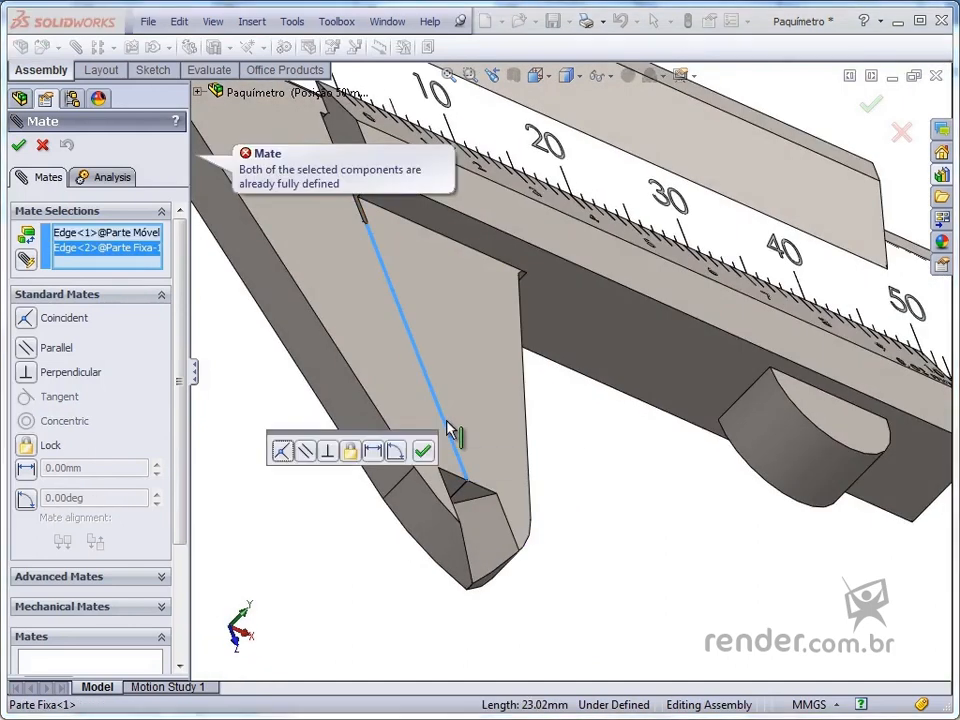
click(26, 467)
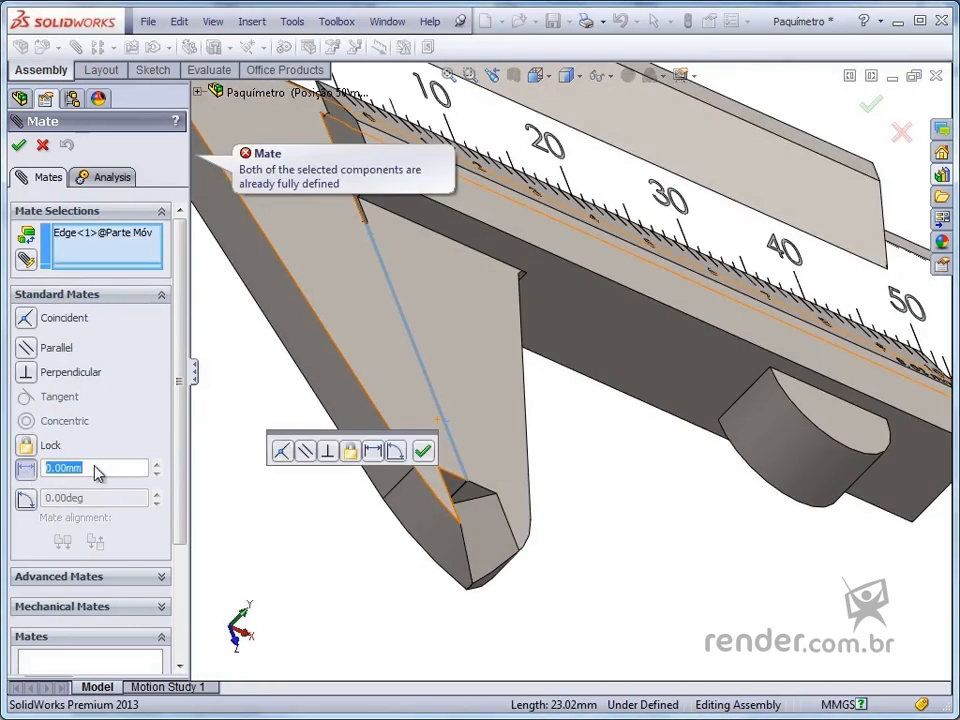
text(50)
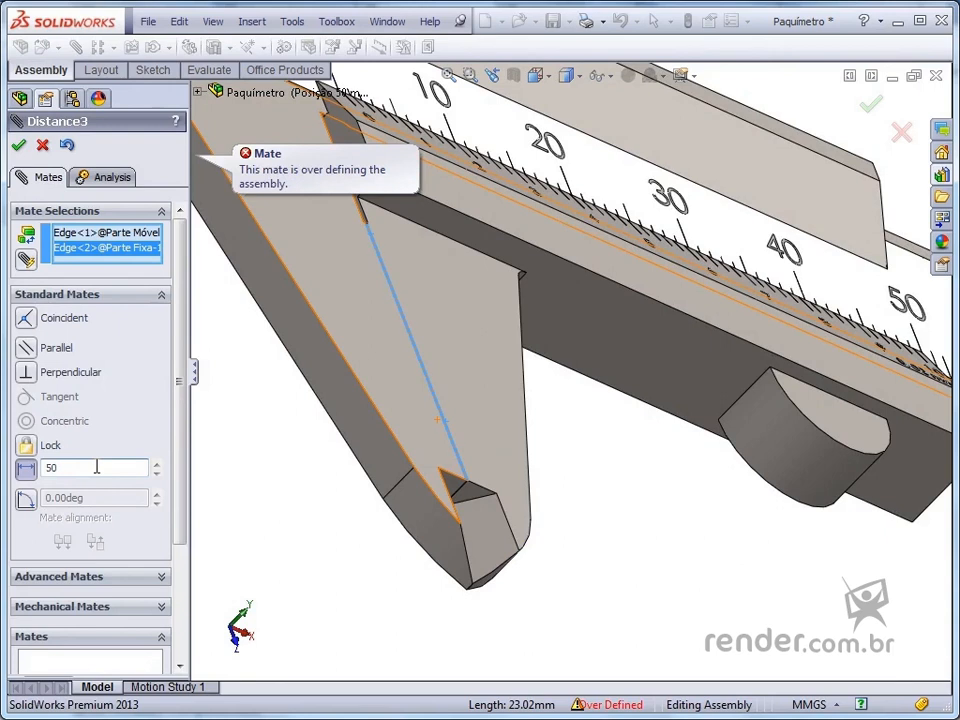
key(Return)
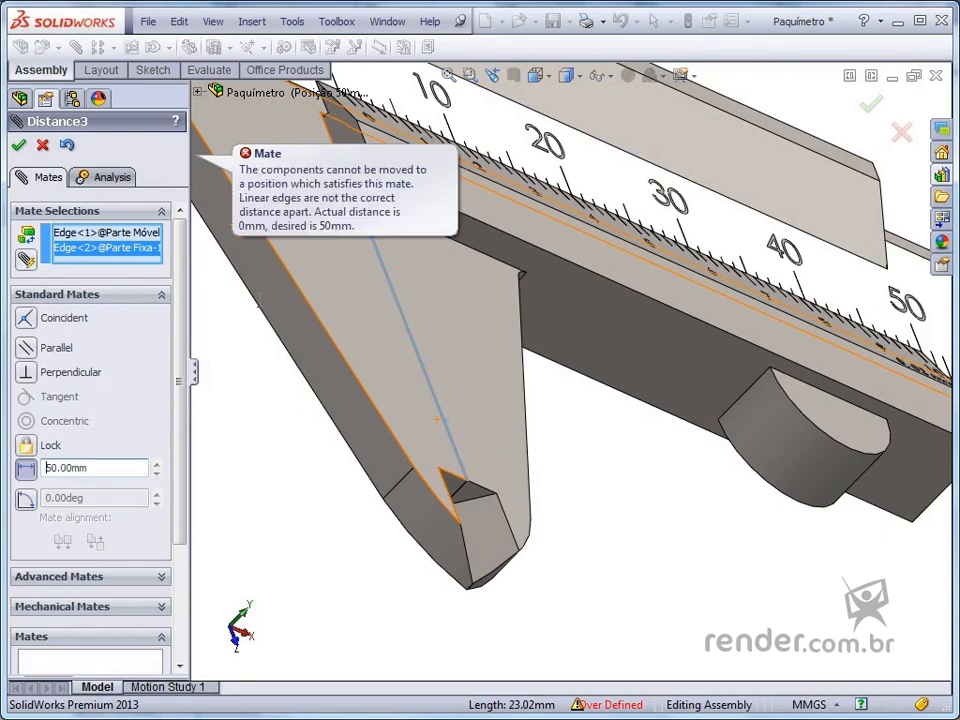
click(18, 145)
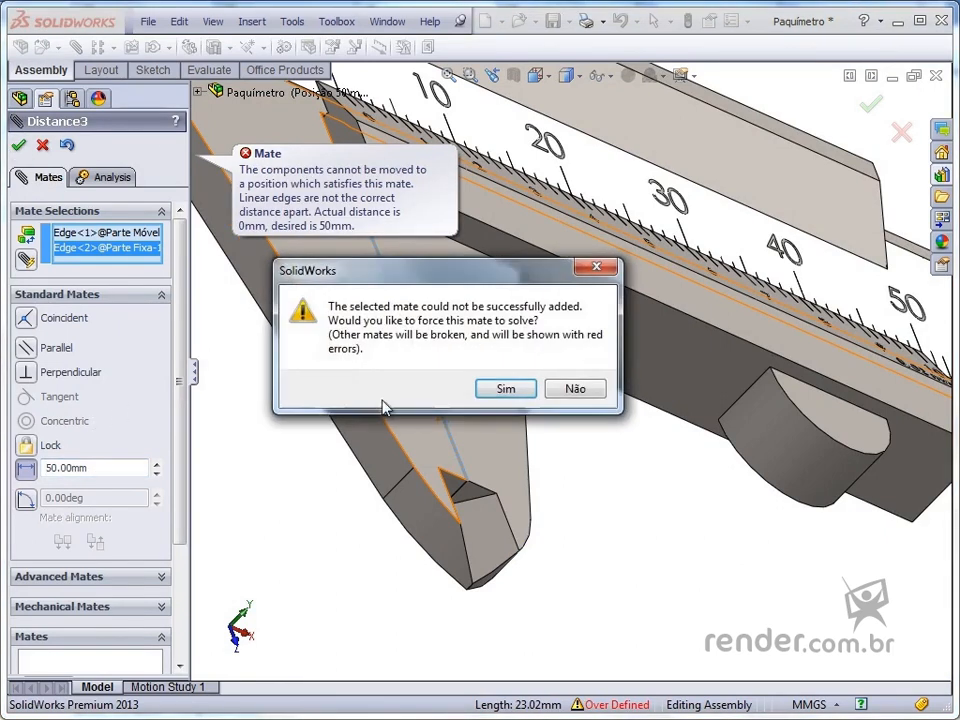
click(505, 388)
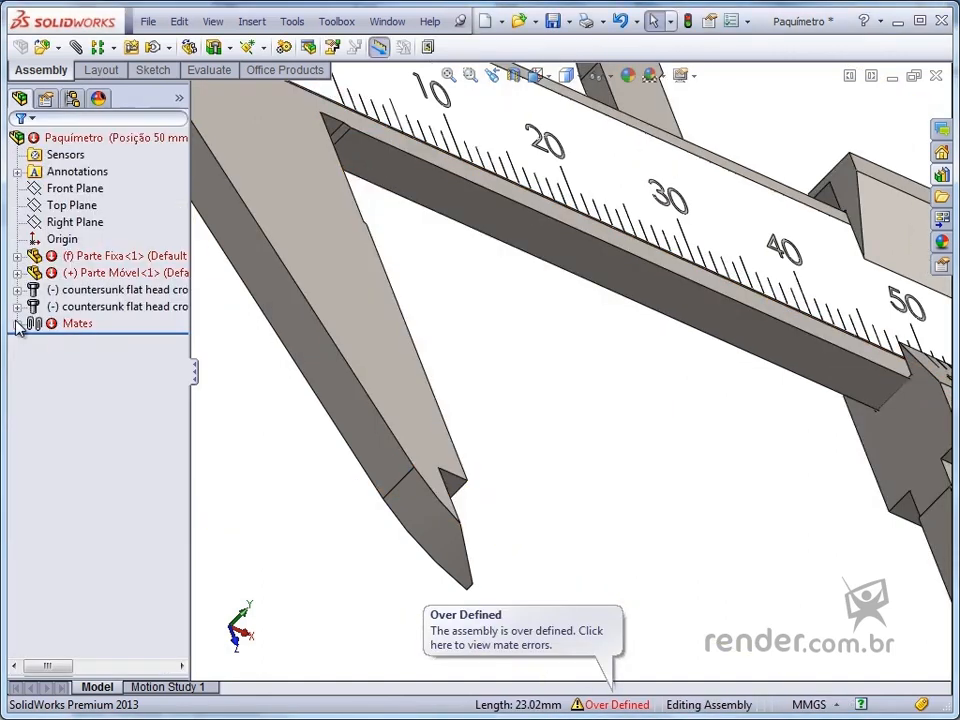
Step: Suppress the conflicting Distance2 mate in the Posição 50 mm configuration
click(17, 324)
click(112, 475)
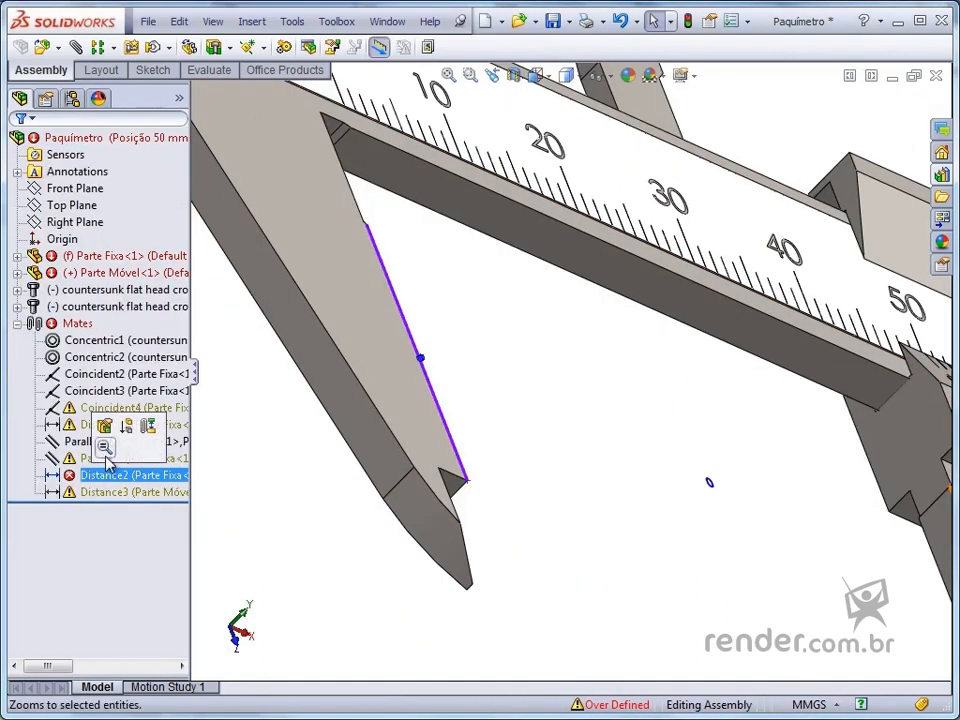
click(126, 427)
click(127, 430)
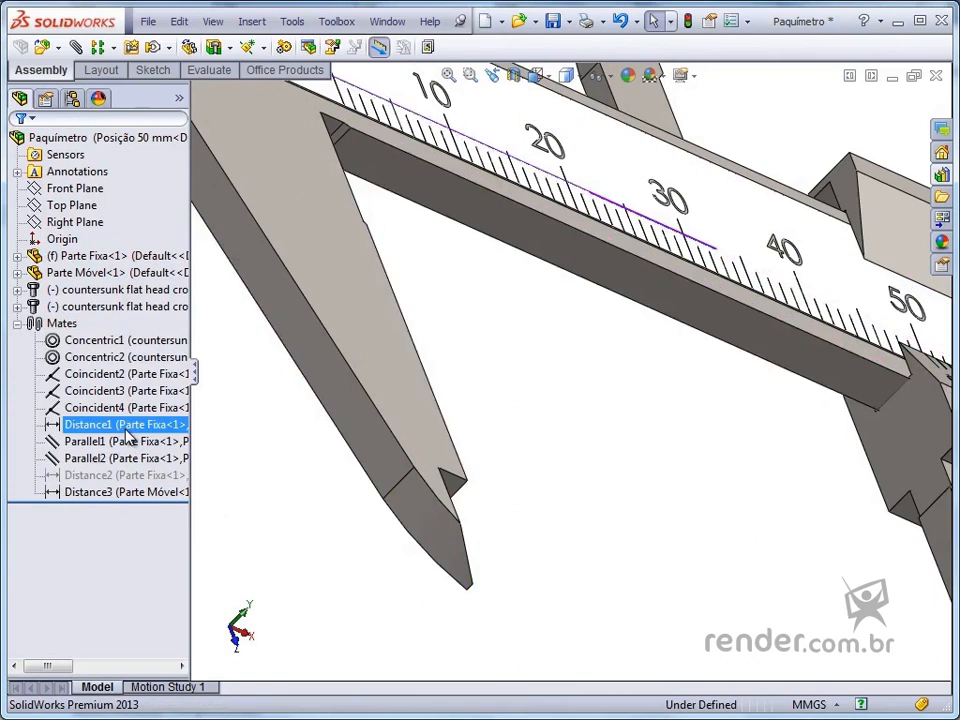
click(582, 472)
Step: Activate the Posição Inicial configuration and check which mates it uses, with the assembly in isometric view
scroll(578, 472, up, 9)
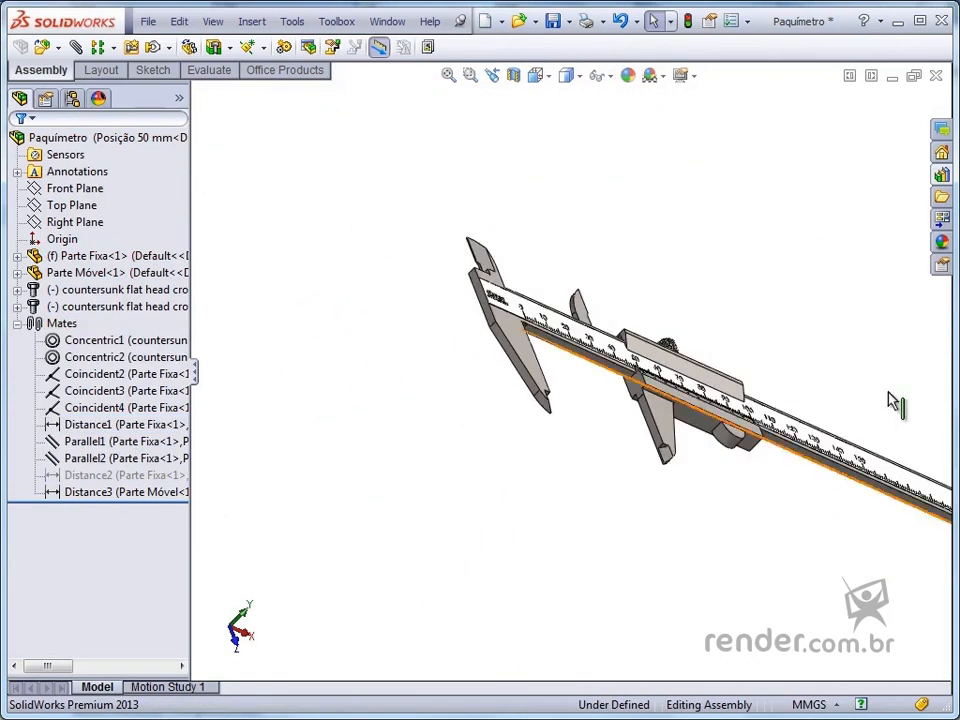
middle_drag(895, 402, 430, 445)
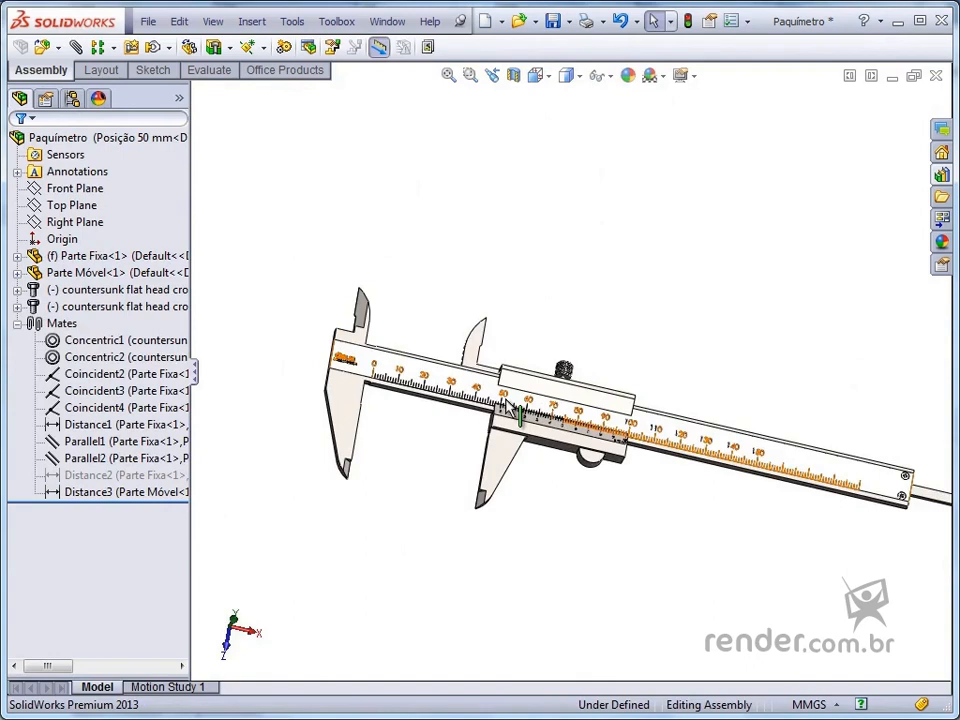
scroll(502, 398, down, 1)
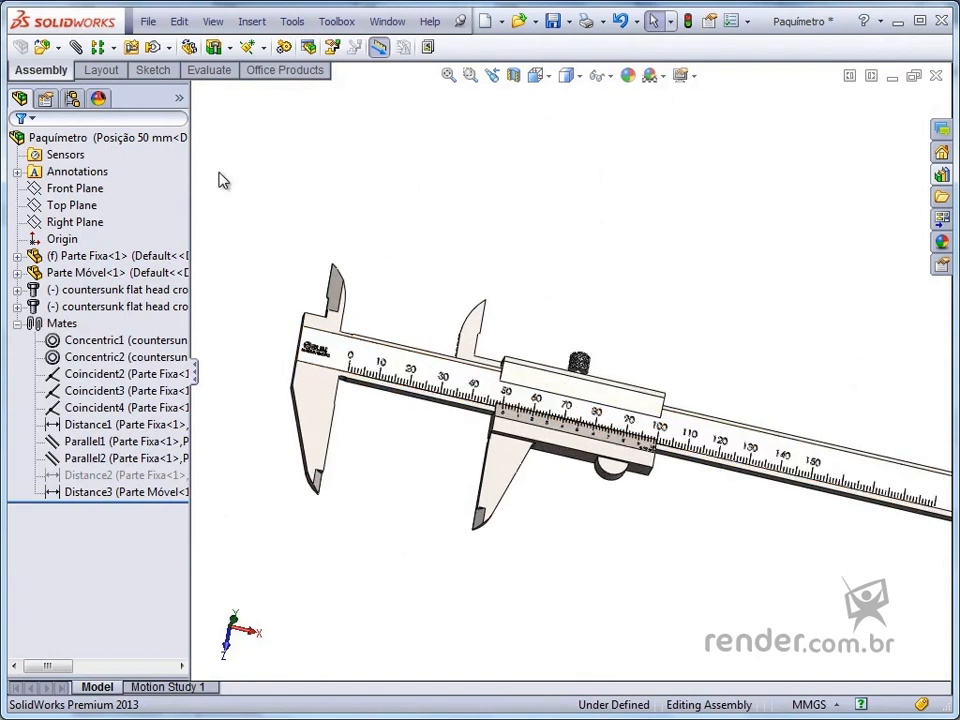
click(72, 98)
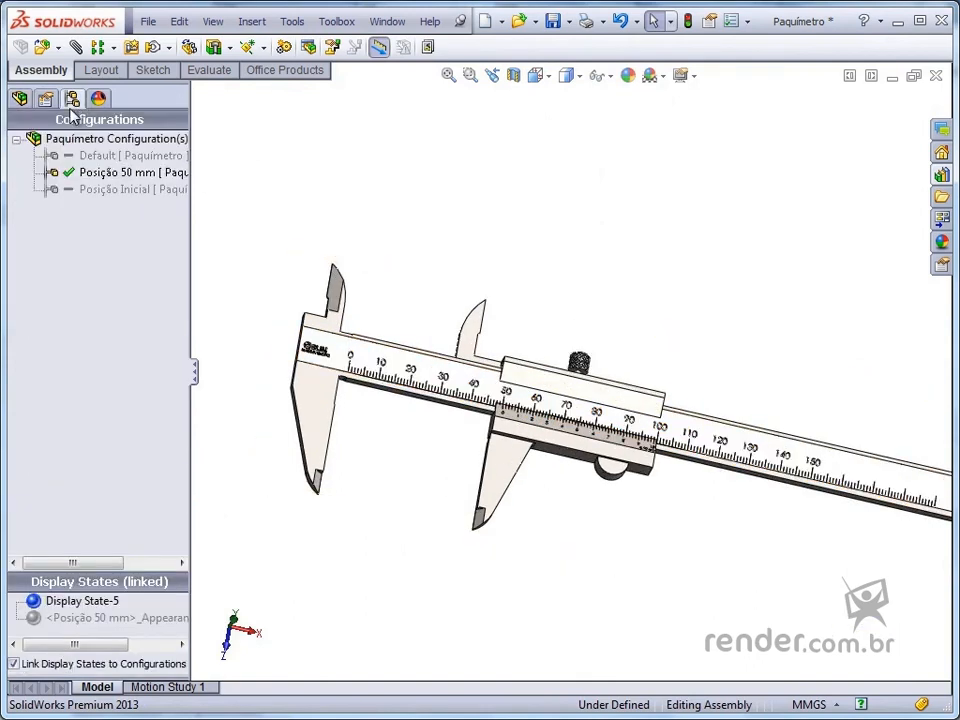
double_click(95, 190)
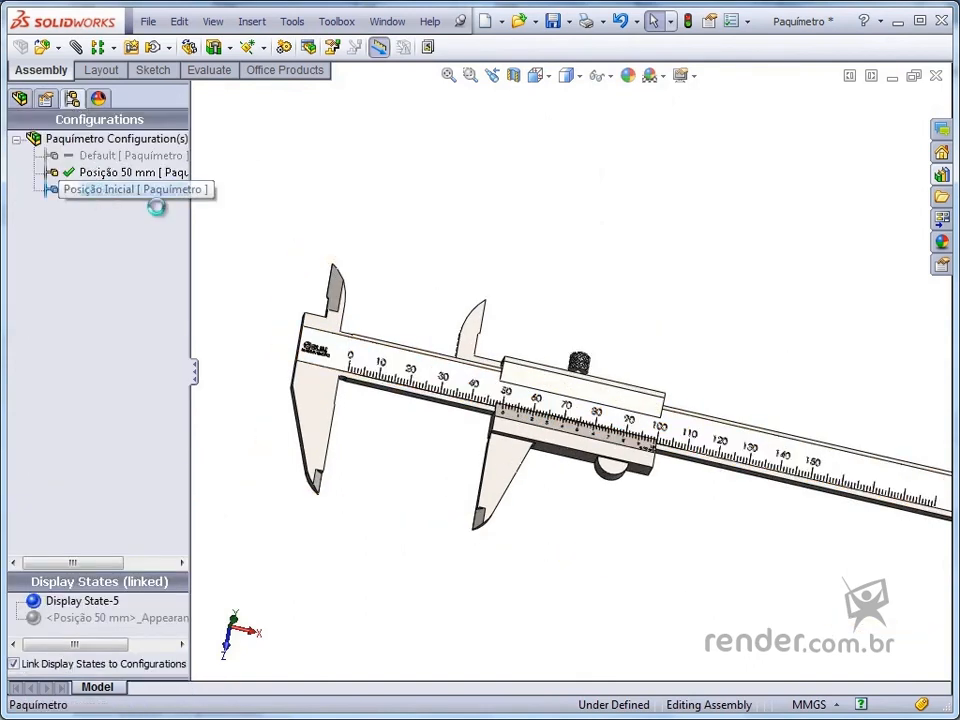
click(20, 98)
click(17, 323)
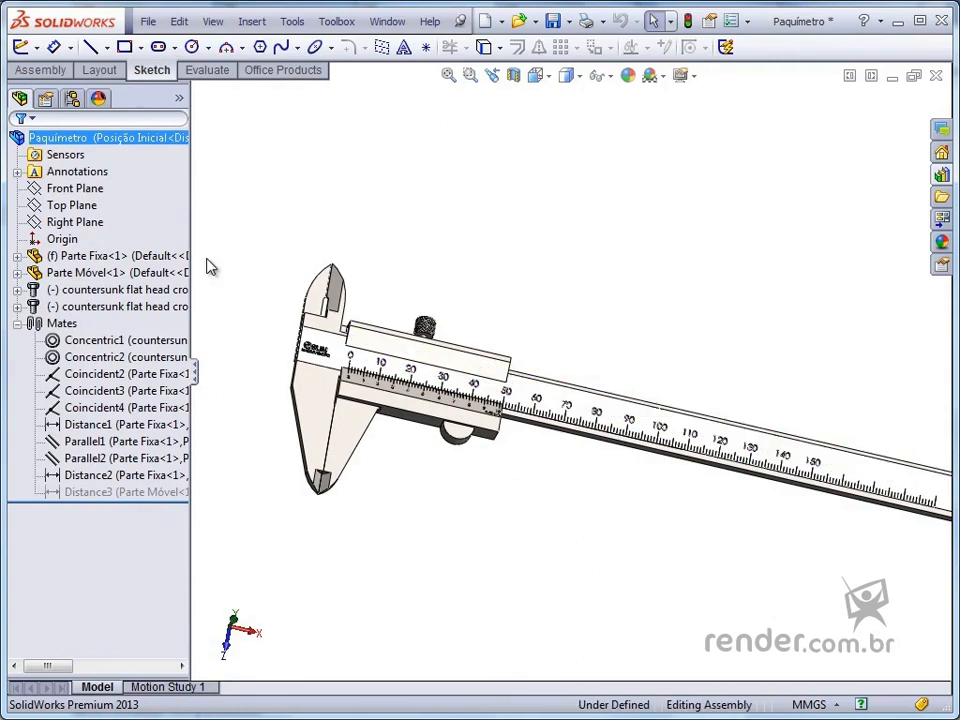
key(ctrl+7)
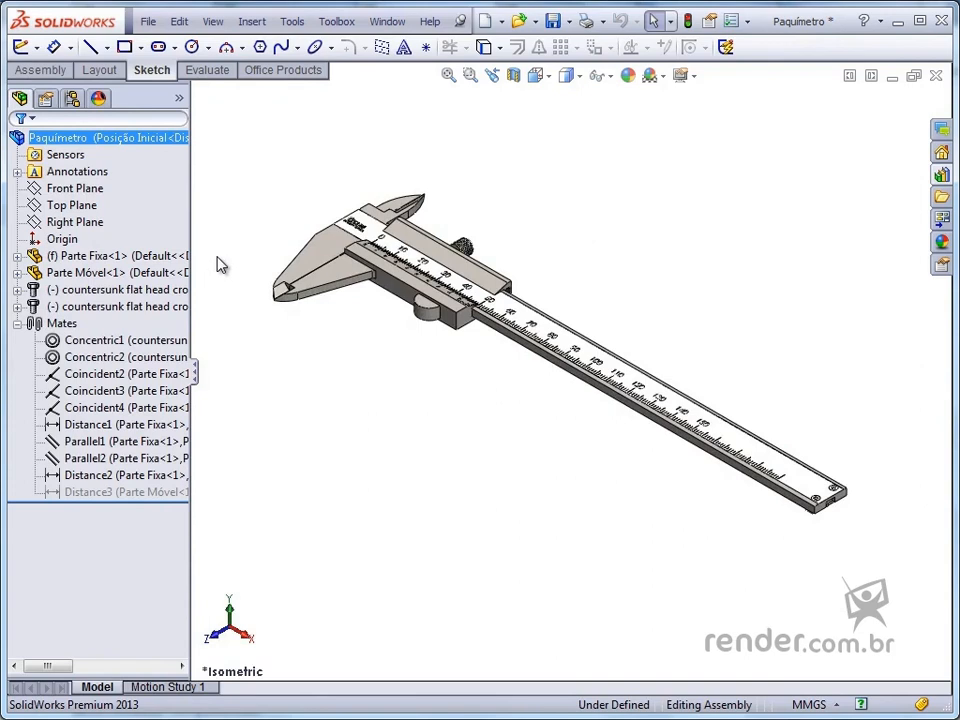
Step: Configure the Parte Fixa and Parte Móvel components together and add a new configuration named "Nova Config" to the table
click(101, 256)
ctrl+click(106, 274)
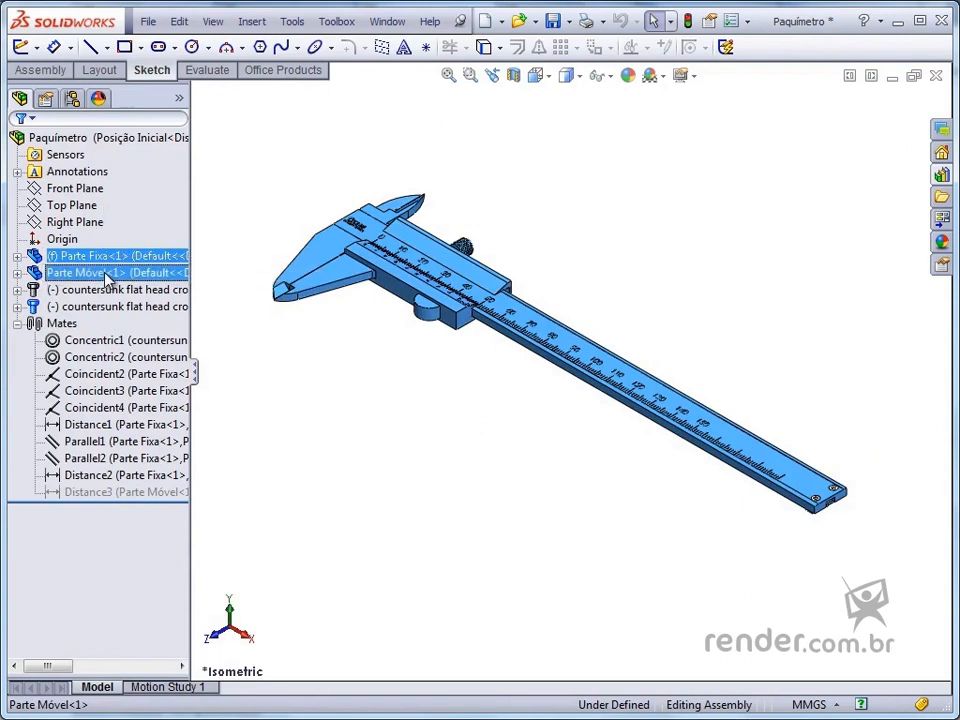
right_click(108, 279)
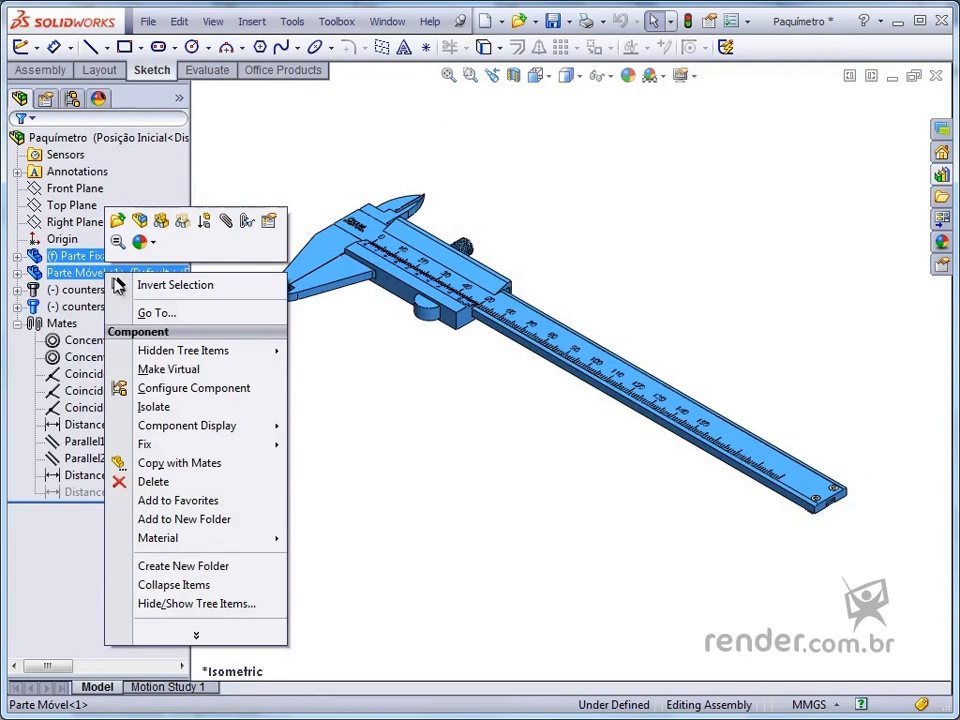
click(190, 390)
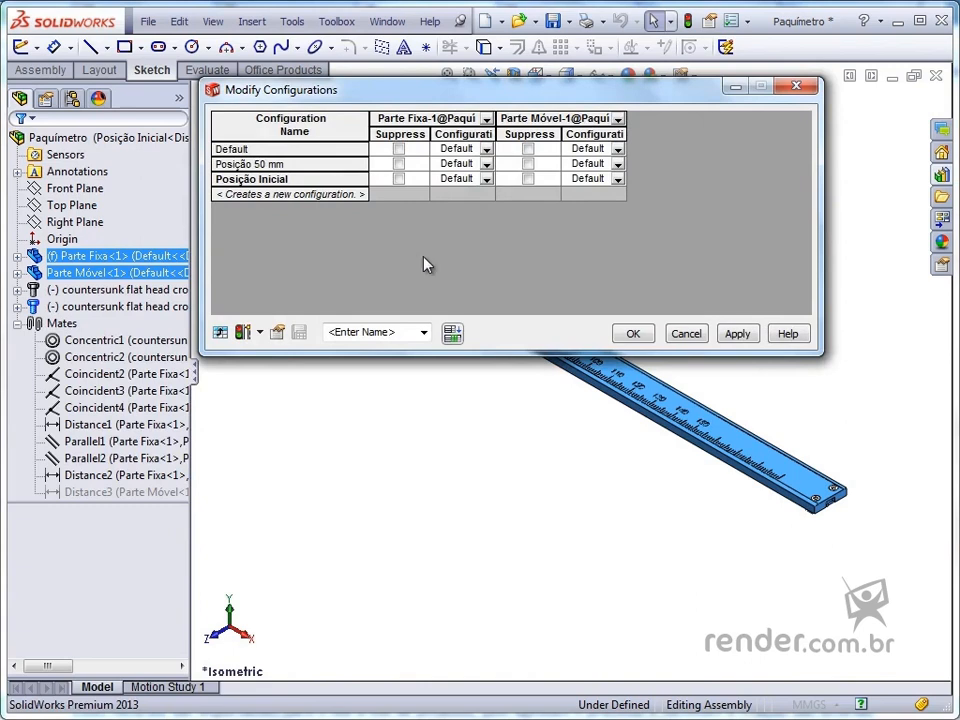
click(289, 194)
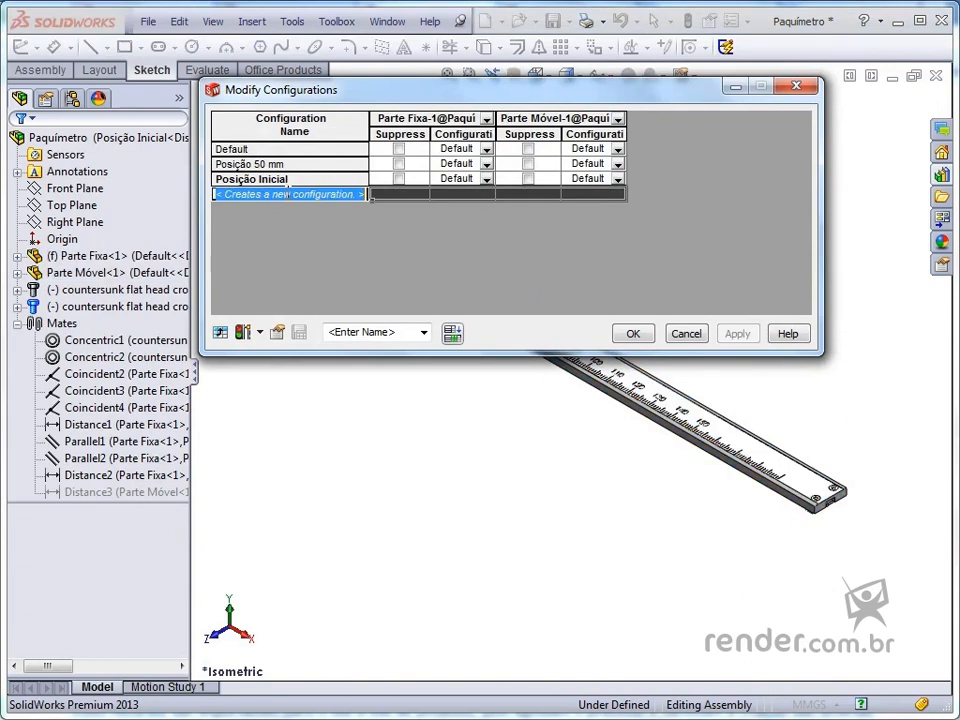
text(Nova)
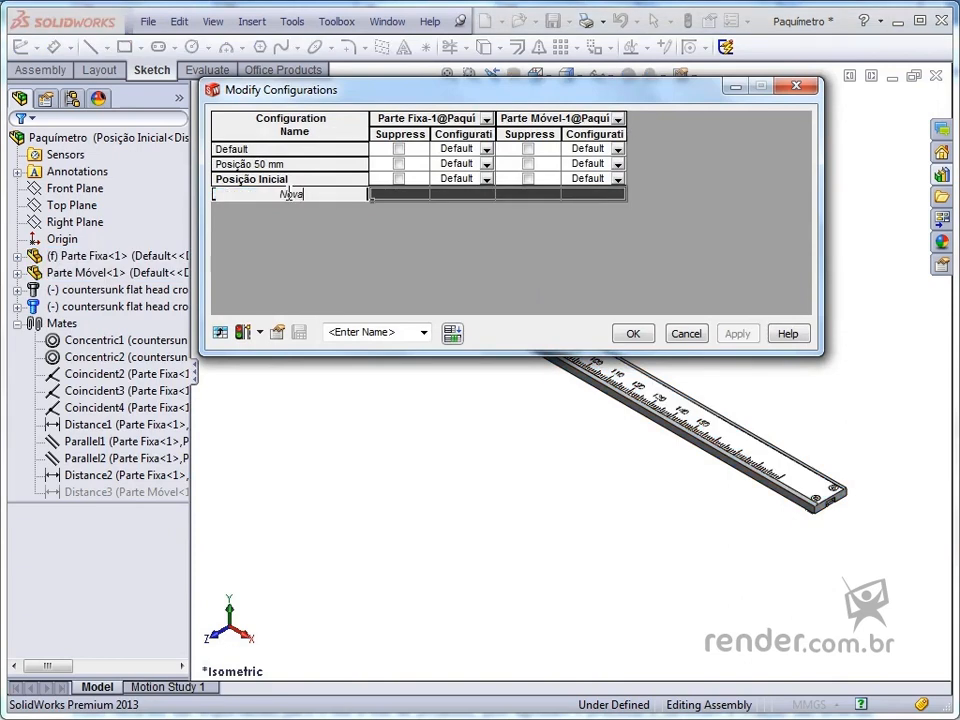
text( Config)
Step: Suppress Parte Fixa in the Nova Config configuration and accept the configuration table
click(397, 196)
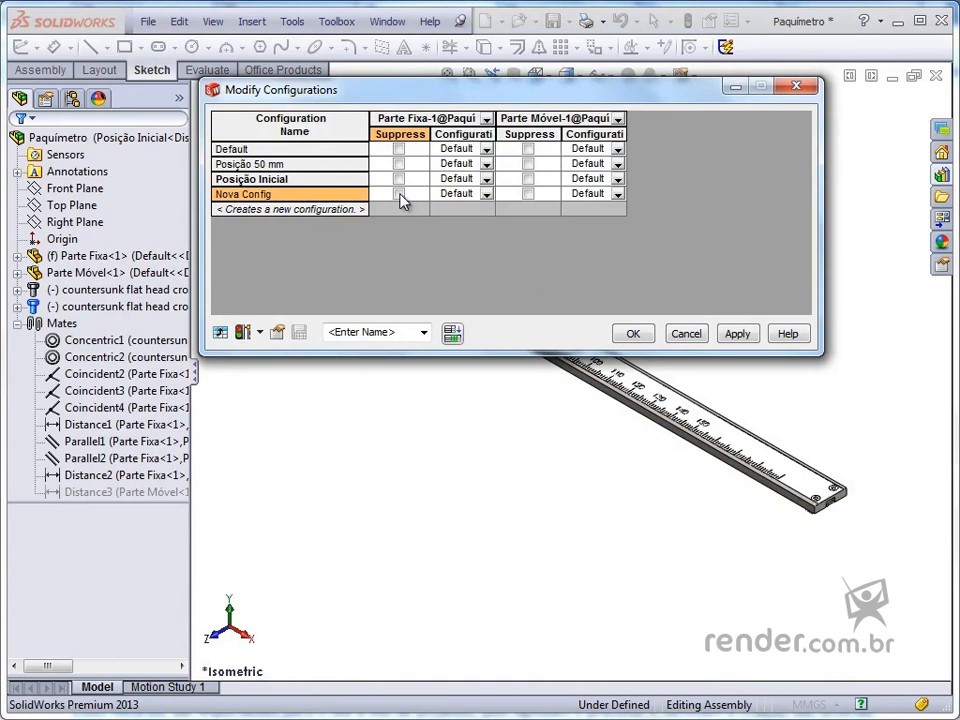
click(399, 194)
click(633, 334)
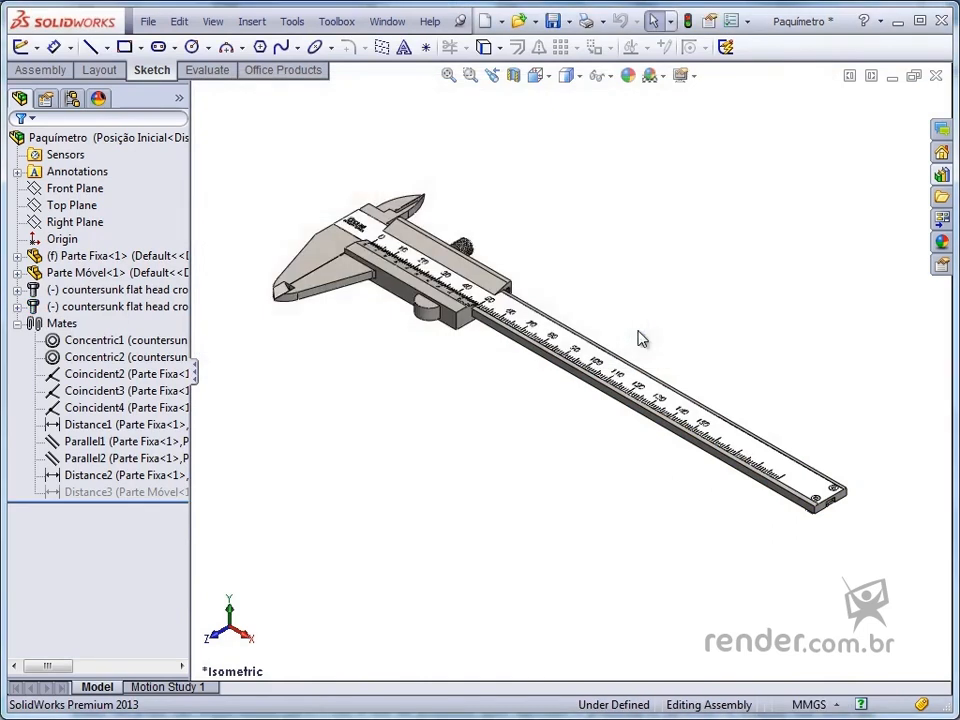
Step: Compare the assembly's configurations by activating Nova Config, Posição 50 mm and finally Posição Inicial
click(72, 99)
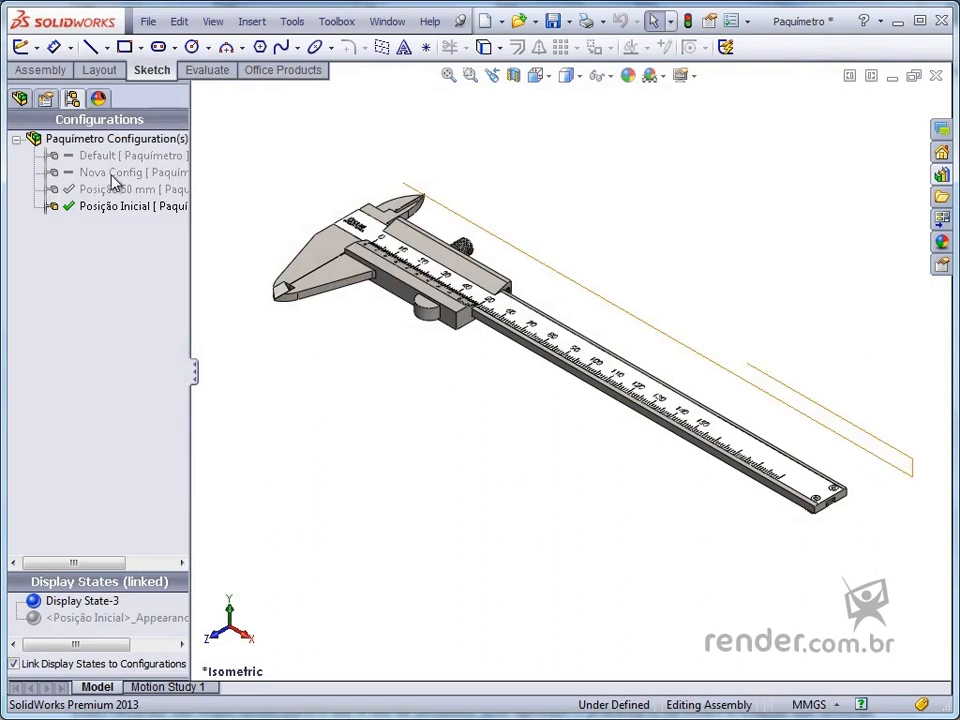
double_click(60, 172)
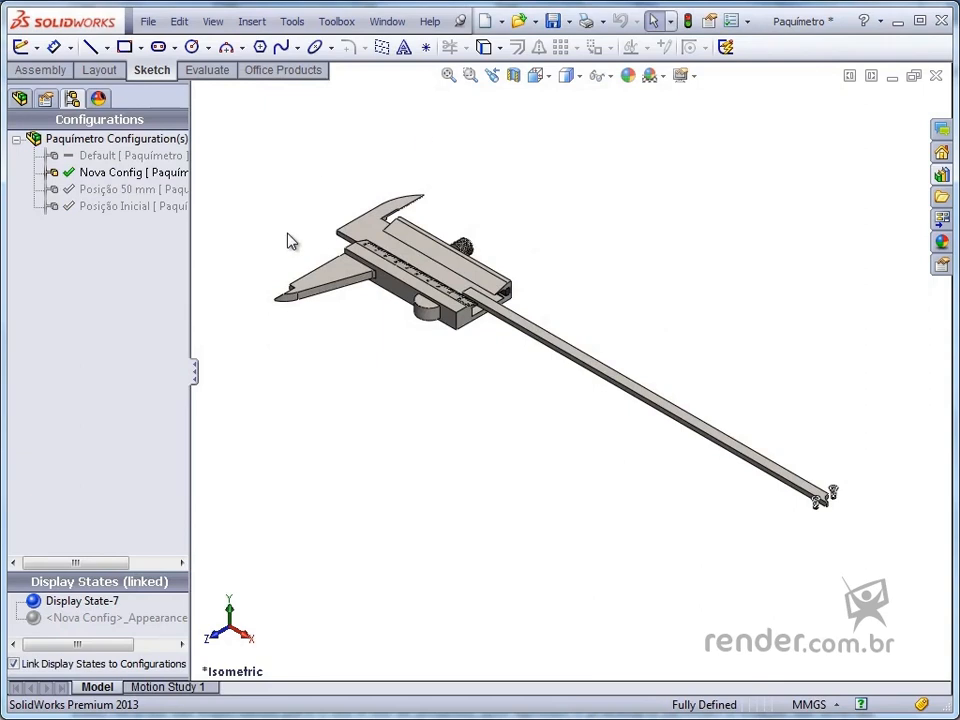
double_click(138, 190)
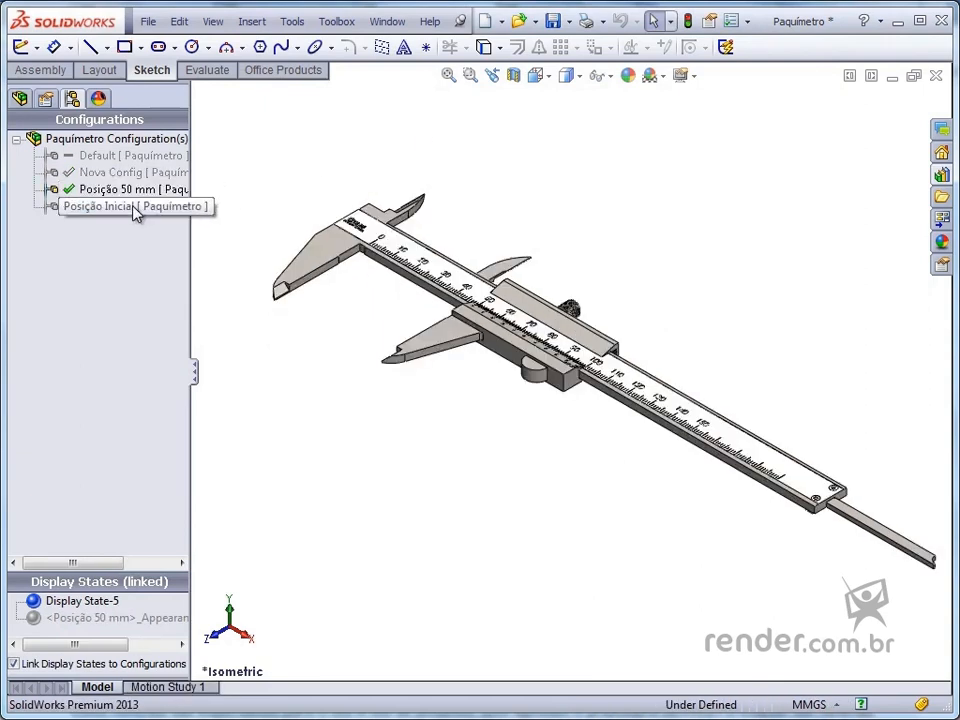
double_click(134, 206)
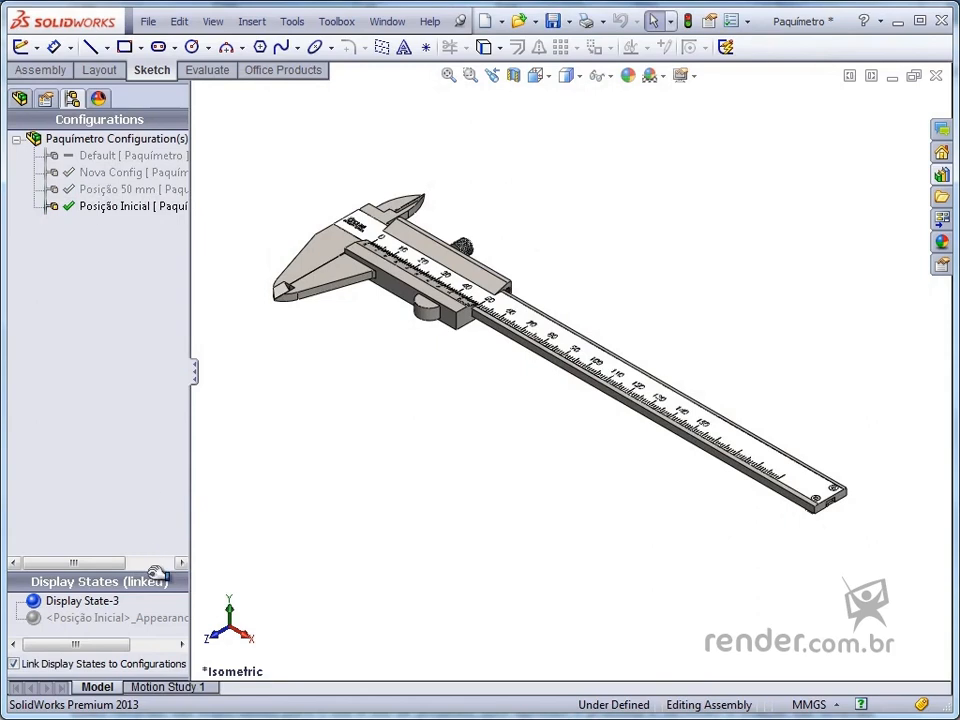
Step: Activate the Default configuration, duplicate its <Default>_Appearance Display State and make the copy the active display state
drag(157, 571, 140, 401)
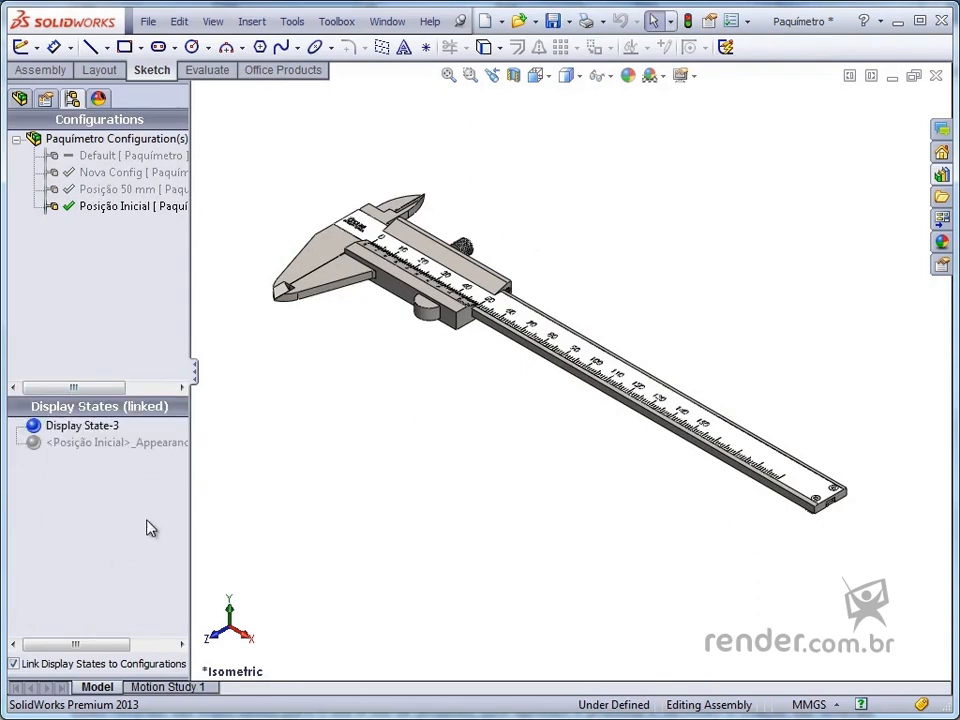
double_click(122, 156)
click(105, 443)
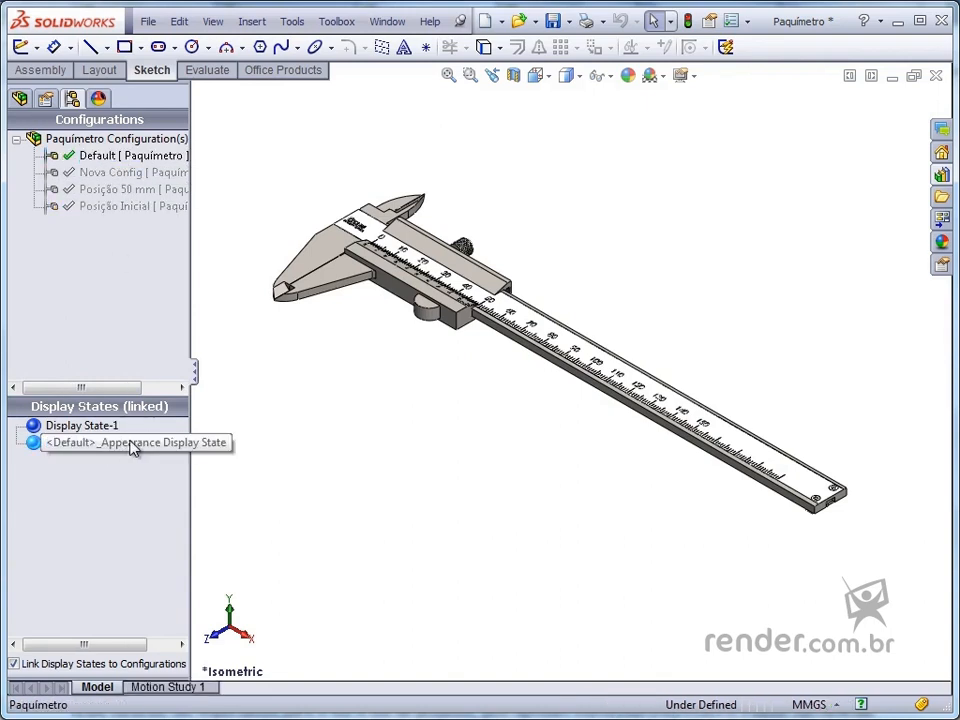
key(ctrl+c)
key(ctrl+v)
double_click(87, 461)
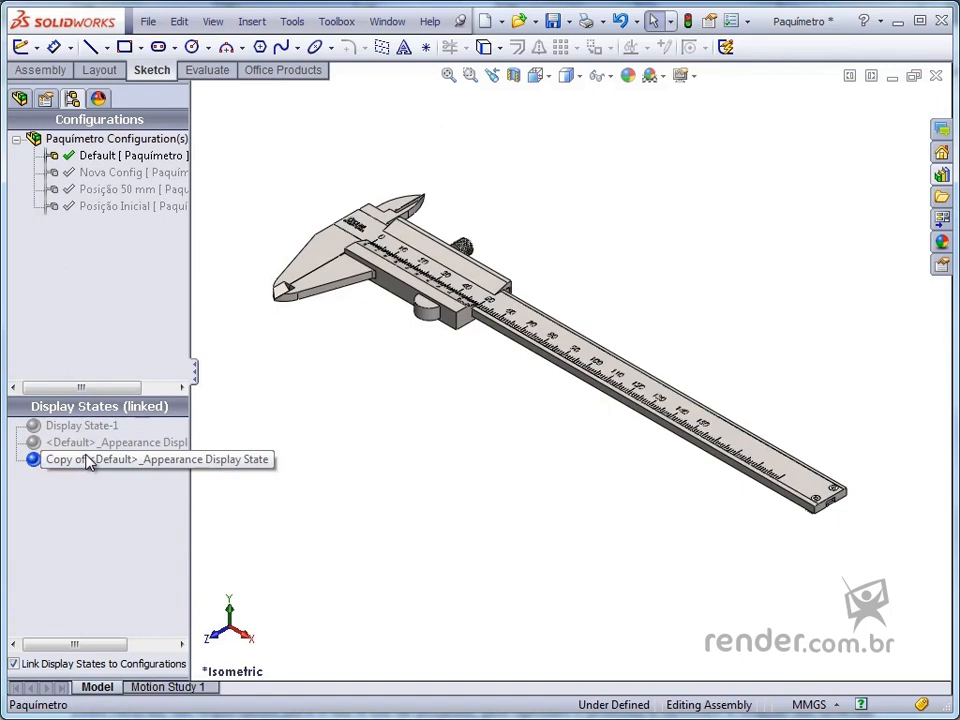
Step: Hide the Parte Móvel component in the copied display state
click(120, 155)
click(20, 99)
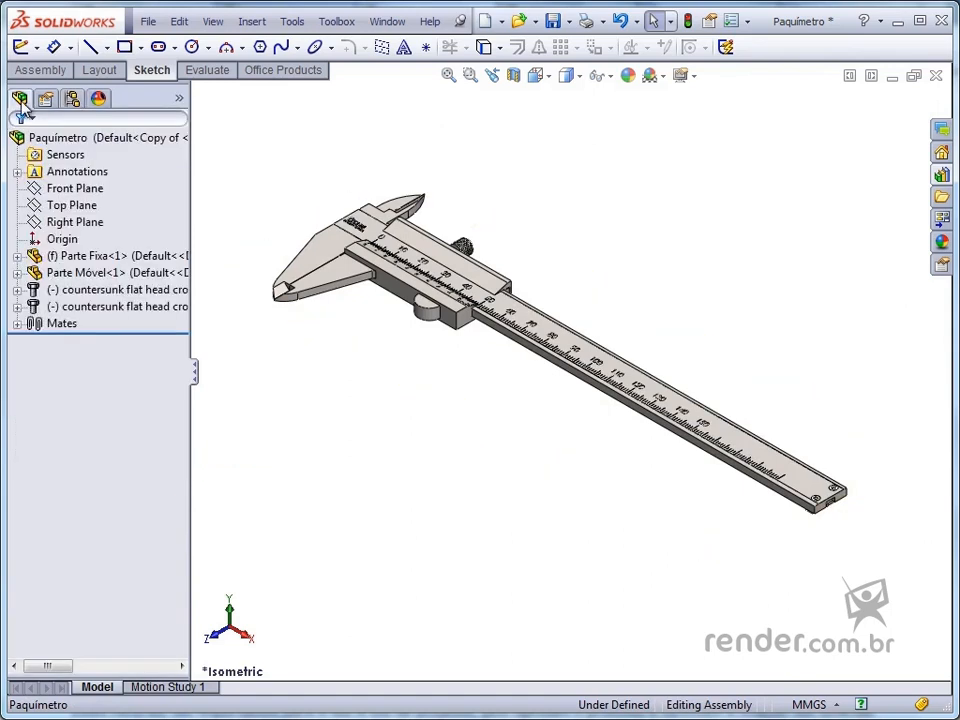
right_click(86, 273)
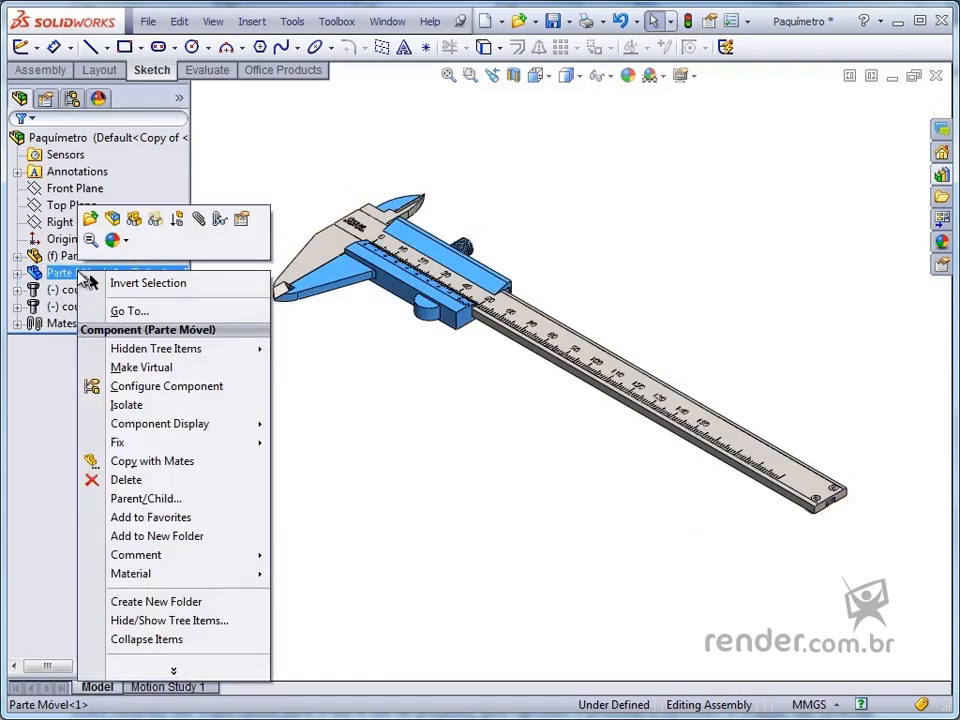
click(133, 222)
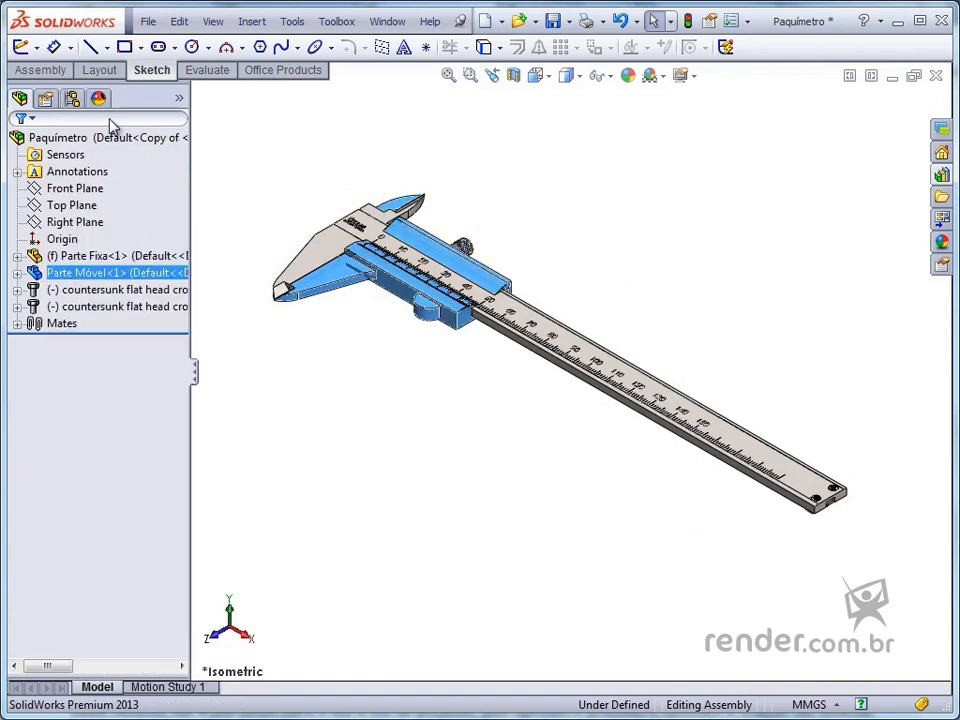
Step: Compare the original and copied appearance display states, ending with <Default>_Appearance Display State active
click(74, 100)
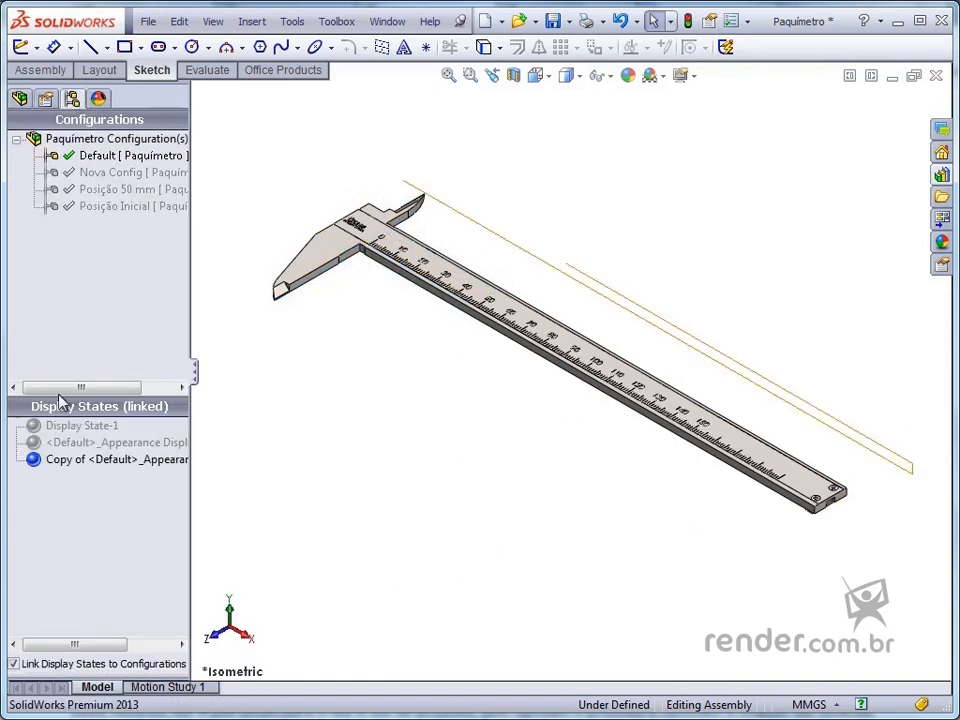
double_click(69, 445)
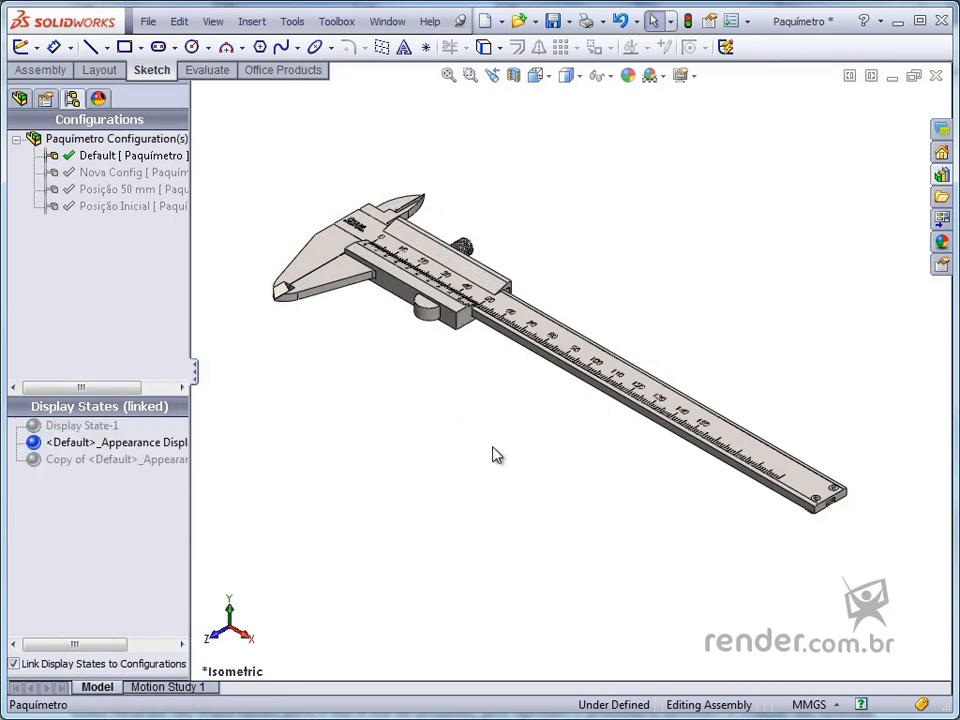
double_click(122, 460)
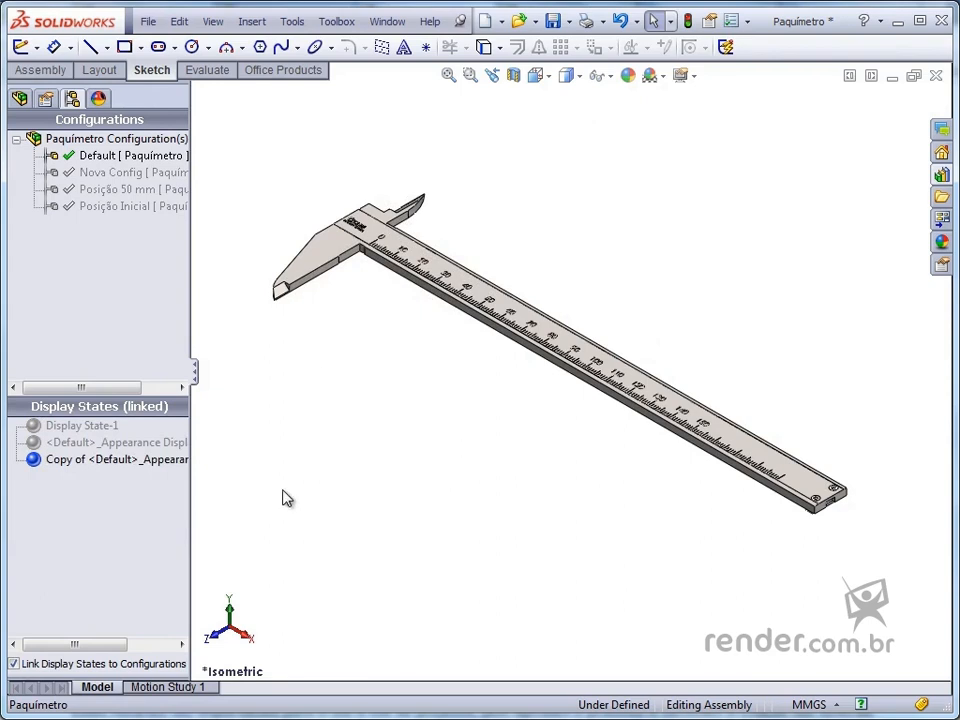
double_click(140, 444)
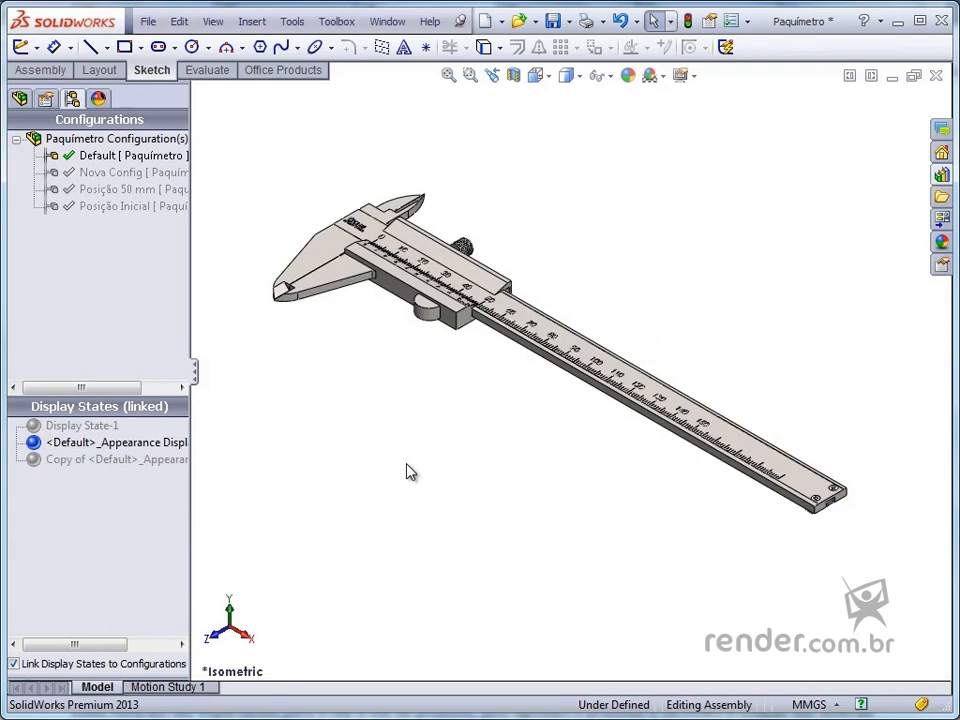
Step: Insert a top-level-only bill of materials with the bom-standard template, place it below the caliper and examine its rows up close
click(252, 21)
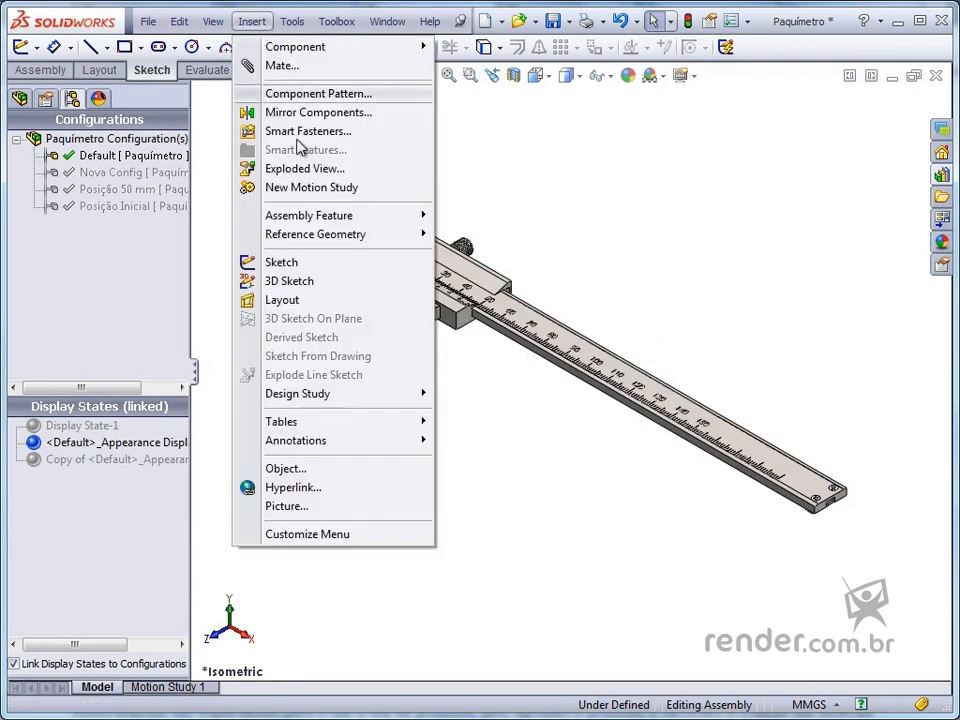
mouse_move(381, 422)
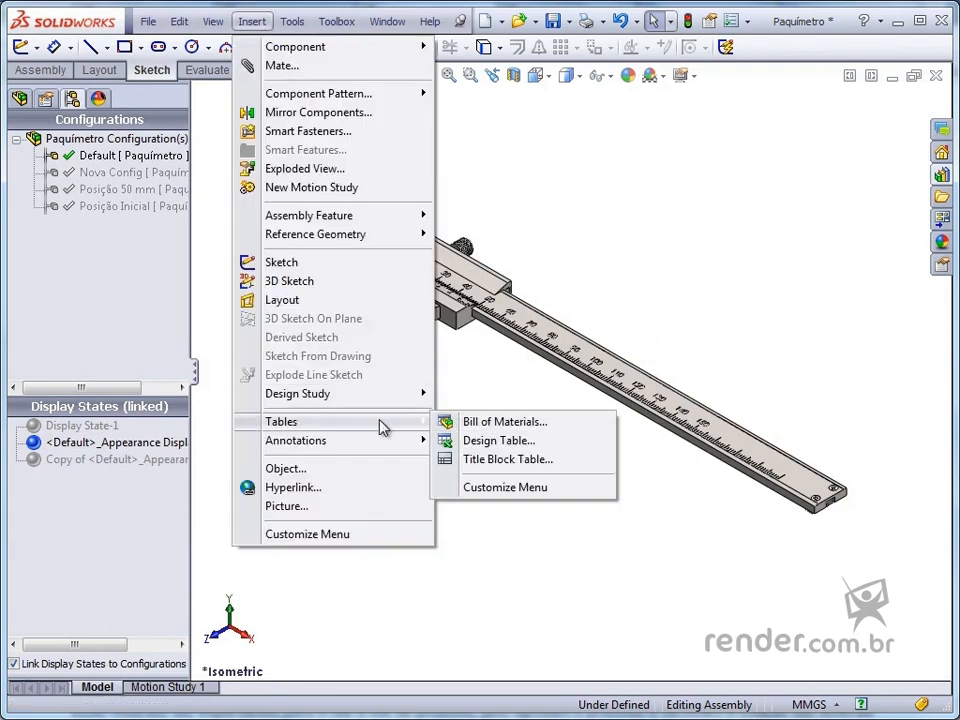
click(486, 422)
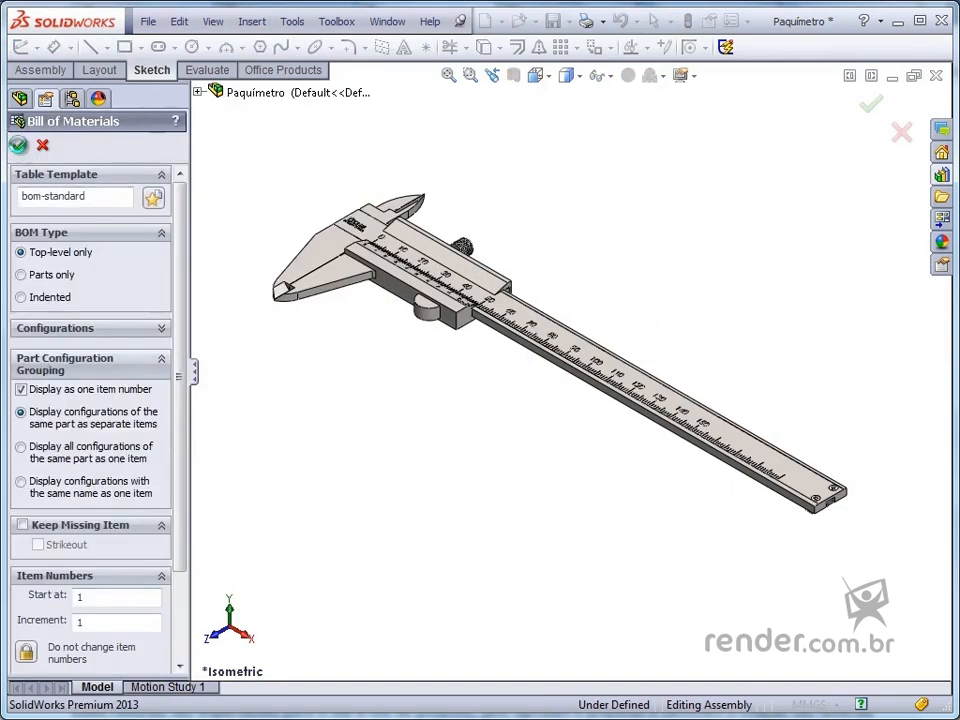
click(18, 145)
scroll(300, 462, up, 2)
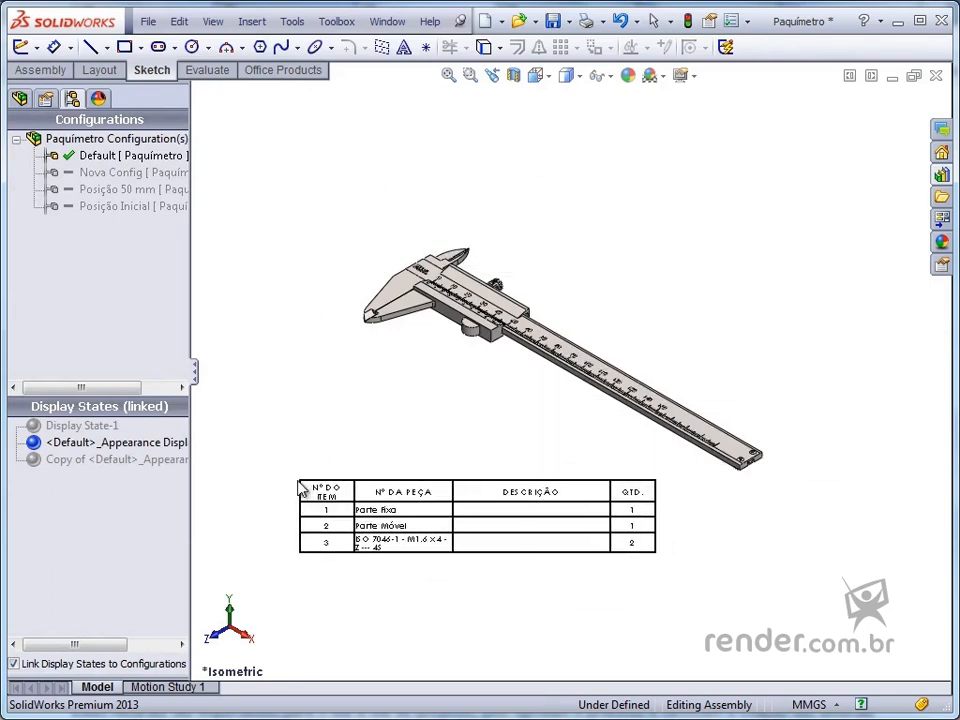
click(299, 482)
click(317, 529)
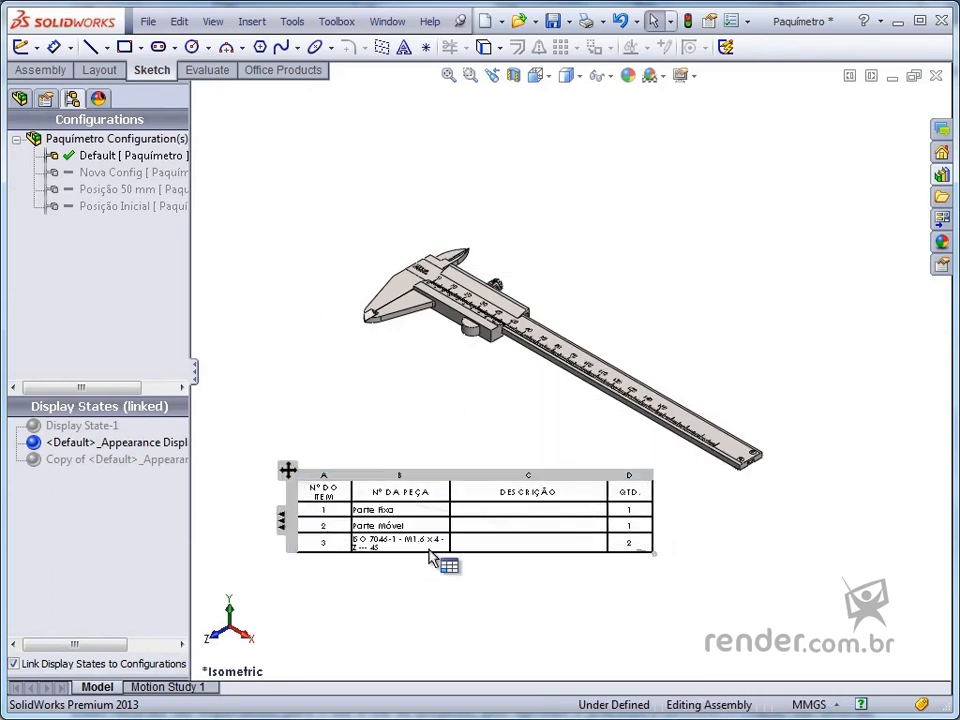
scroll(437, 550, down, 5)
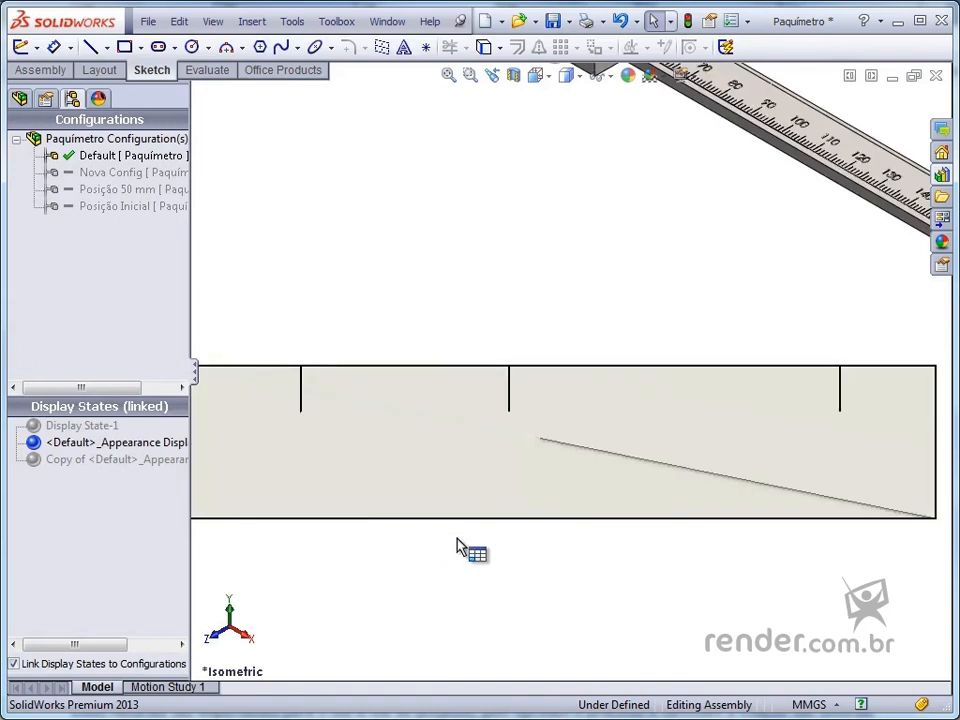
click(462, 569)
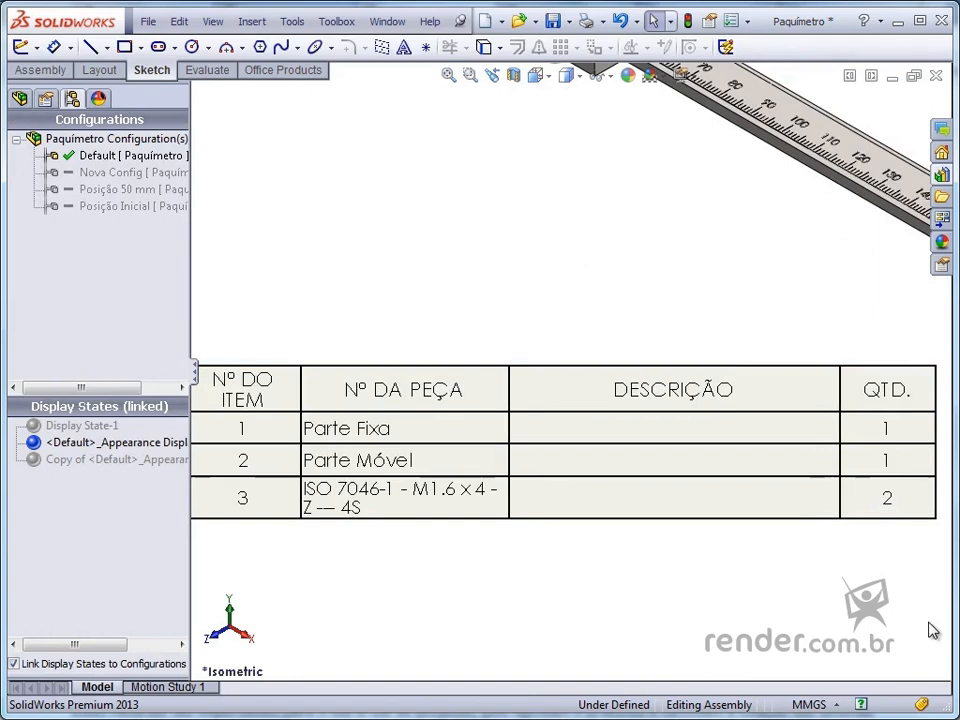
key(f)
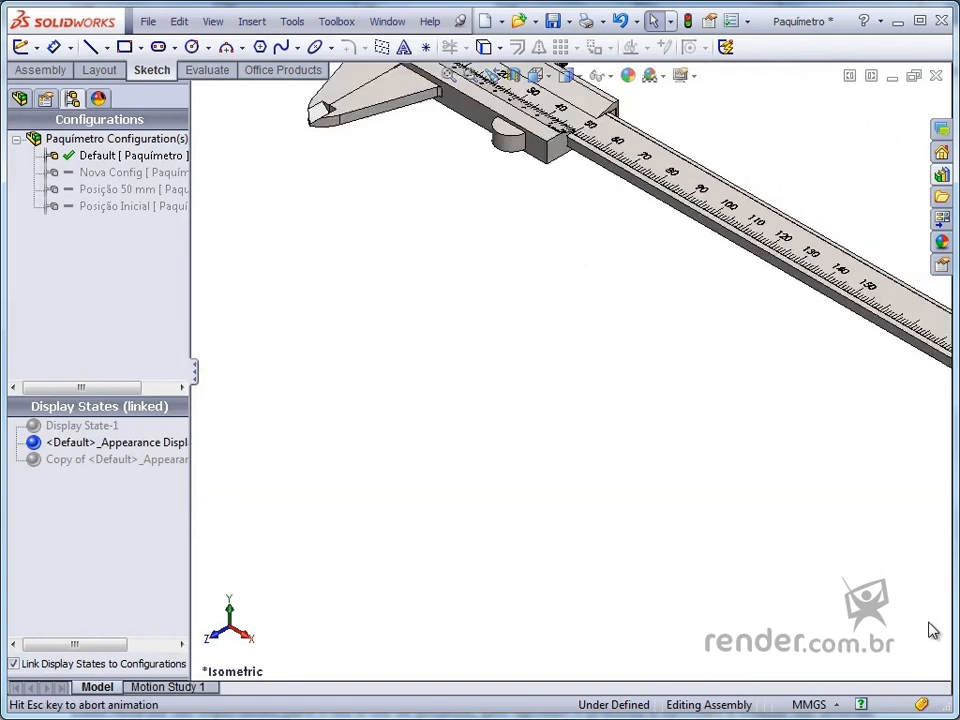